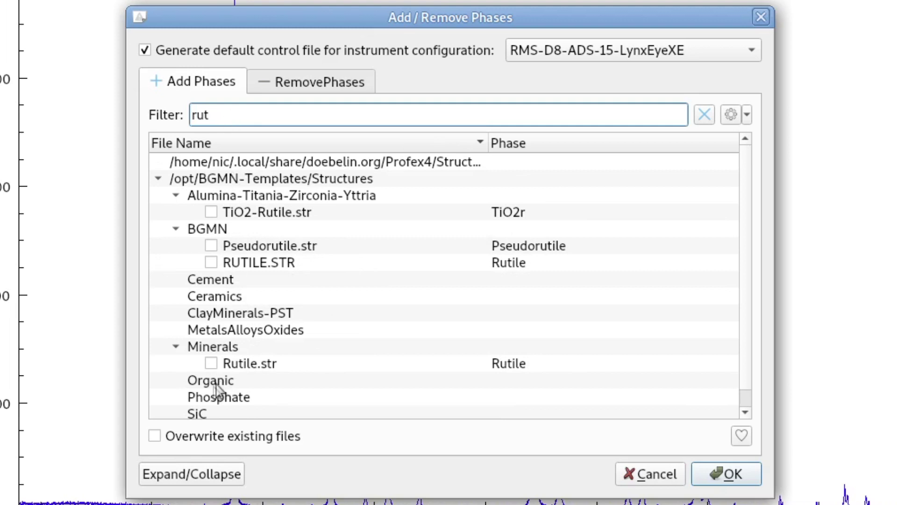
Add the Rutile.str and Zincite.str structures from the Minerals folder to the project with the default RMS-D8-ADS-15-LynxEyeXE control file
left_click(211, 363)
key("alt+f")
type("zinc")
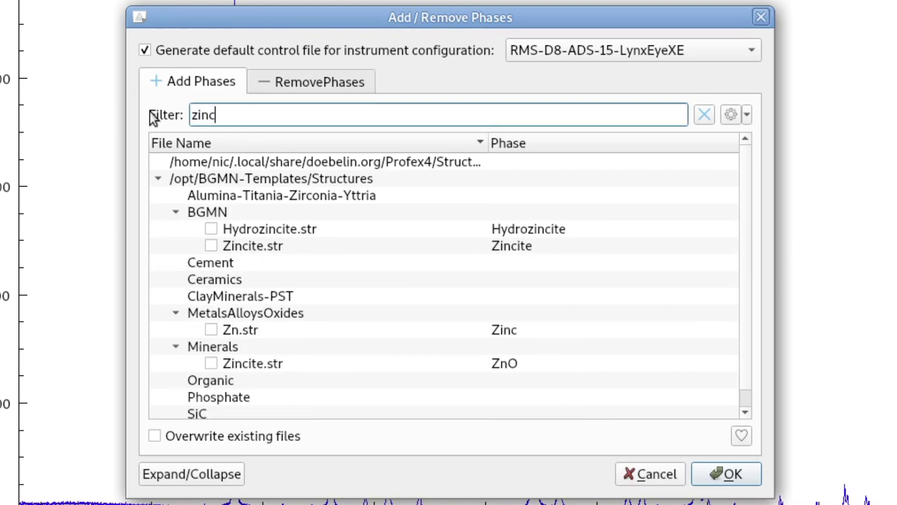
left_click(211, 364)
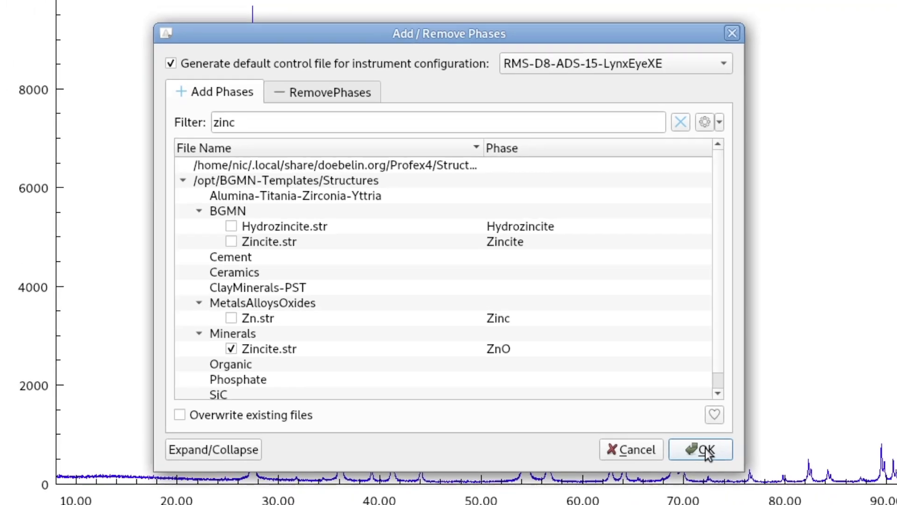
left_click(706, 451)
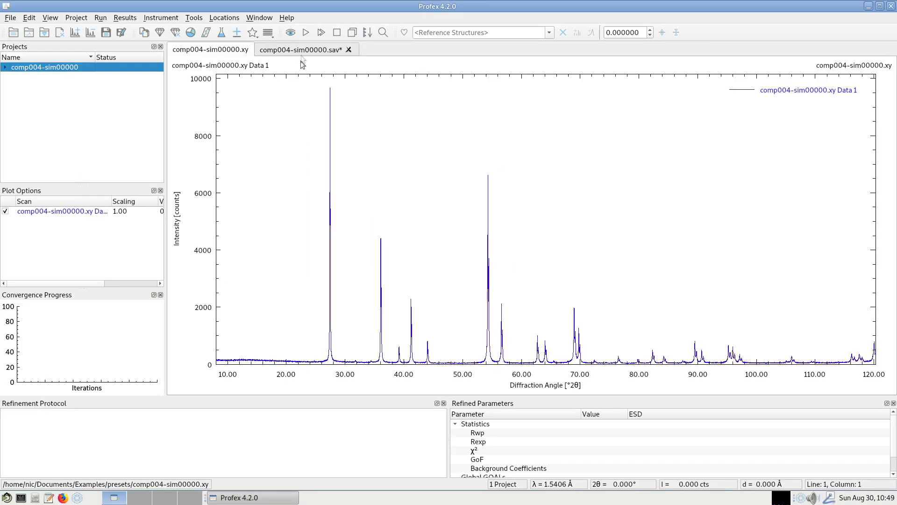
Run the refinement and compare the calculated and observed curves at the main rutile peak, ending with the full pattern in view
left_click(306, 32)
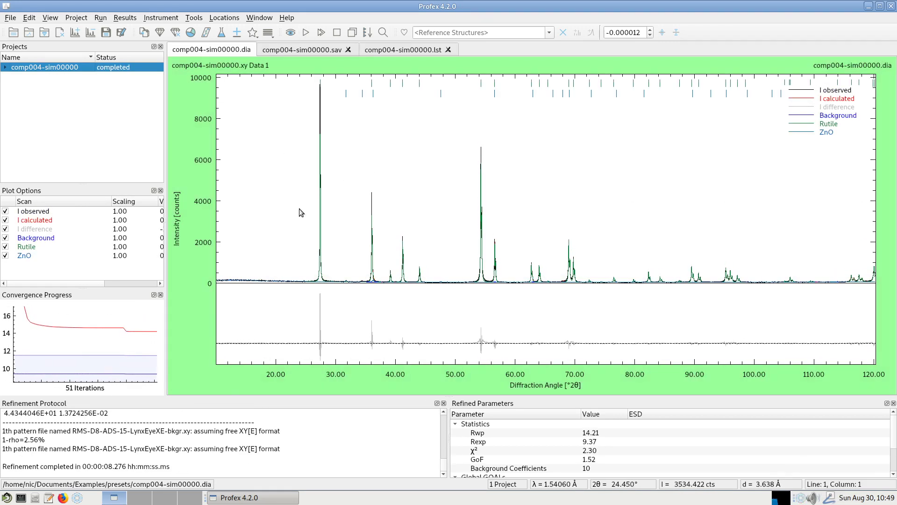
left_click_drag(319, 139, 344, 403)
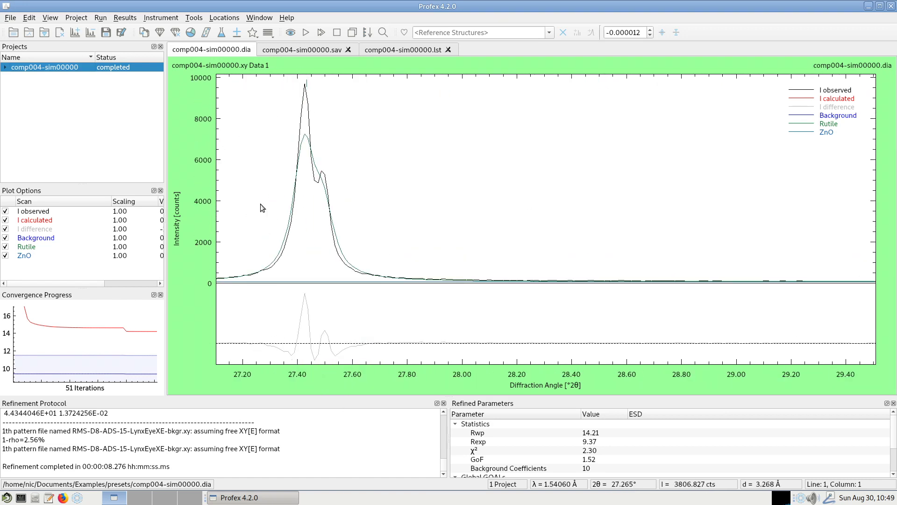
right_click(335, 193)
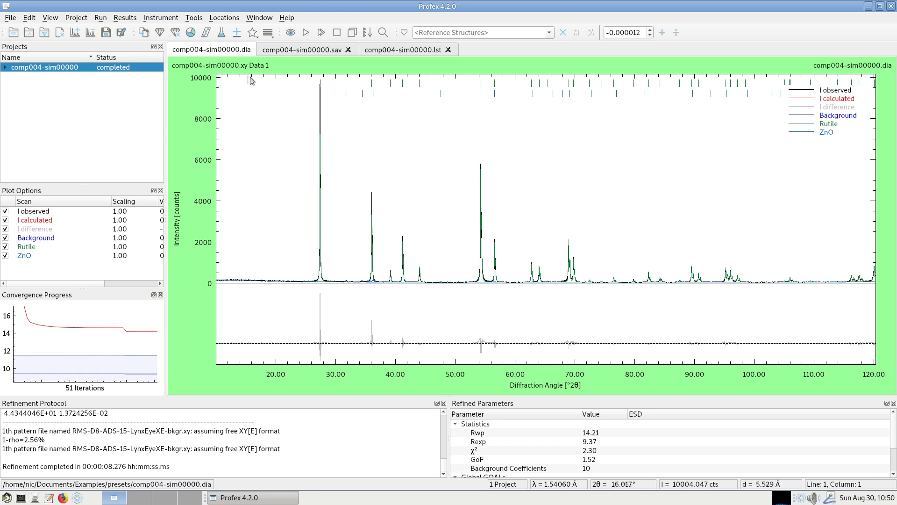
Open the project's structure files and edit Rutile.str to use PARAM=k2=0_0^0.0001 and B1=ANISO^0.01, adding a line break after the GEWICHT line
left_click(159, 34)
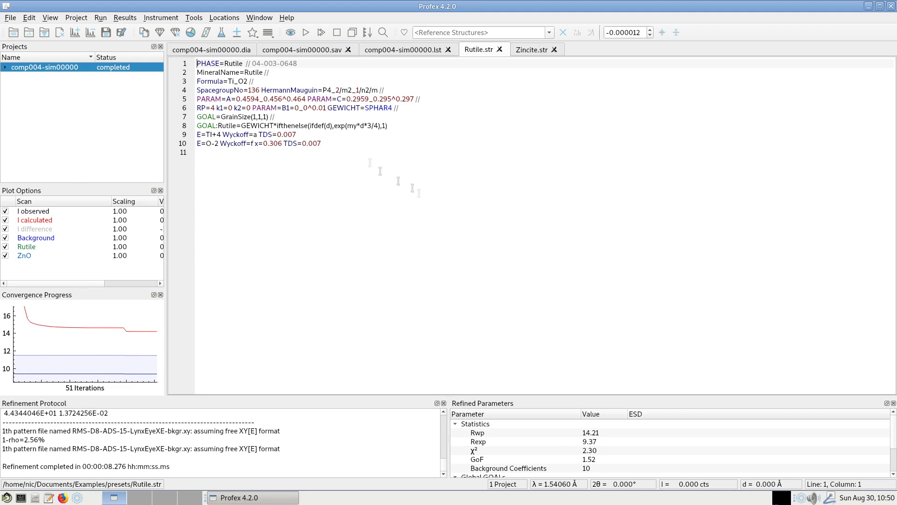
right_click(271, 107)
left_click(304, 217)
right_click(244, 107)
left_click(289, 205)
left_click(465, 108)
key("Return")
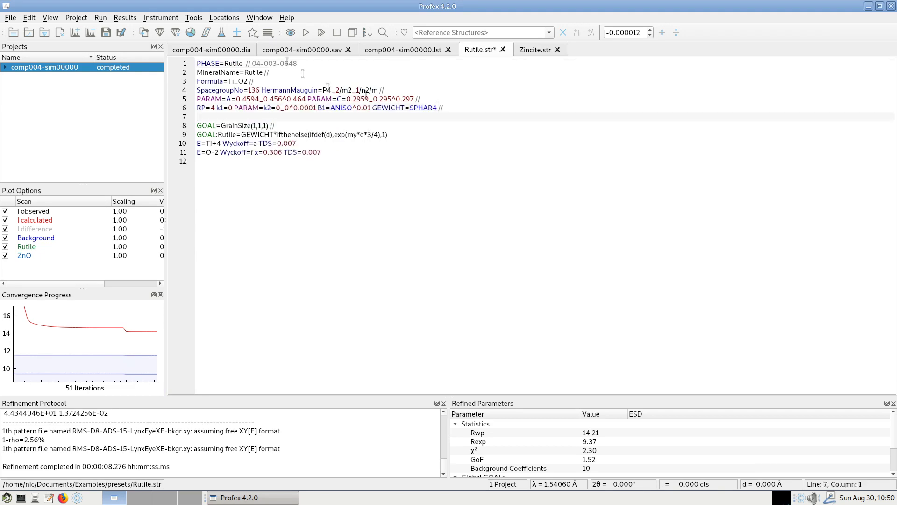
Rerun the refinement of comp004-sim00000 with the edited Rutile structure
left_click(268, 32)
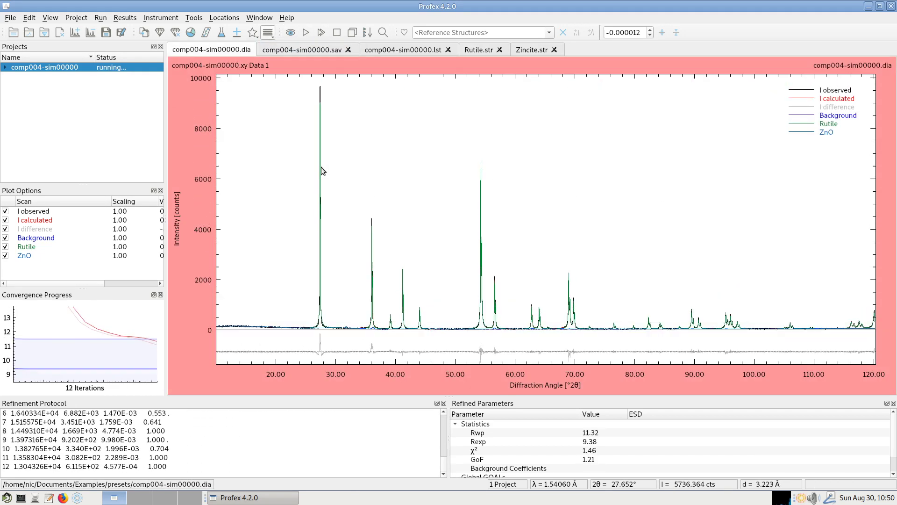
left_click(480, 50)
right_click(265, 241)
left_click(302, 348)
right_click(344, 241)
left_click(373, 343)
right_click(283, 232)
left_click(316, 329)
key("F9")
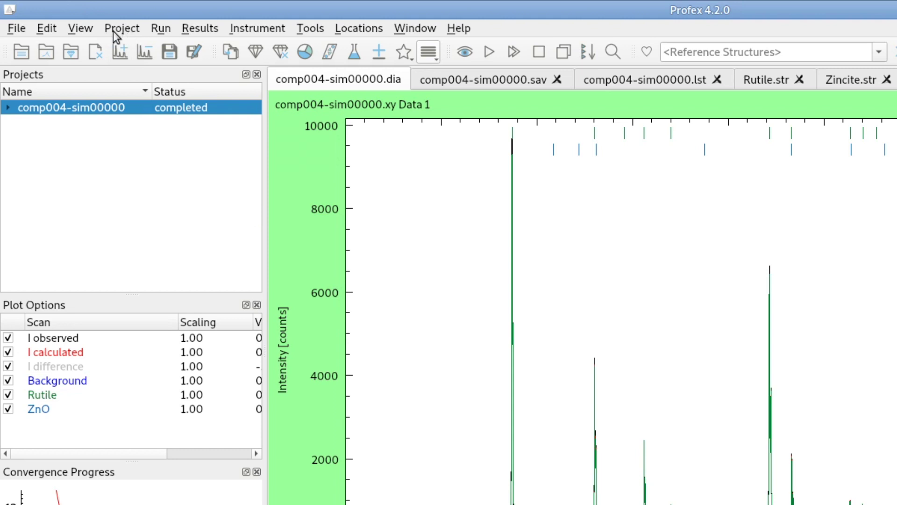
Save the refined project as a refinement preset named rutile-zincite and check its storage path in the refinement protocol
left_click(122, 29)
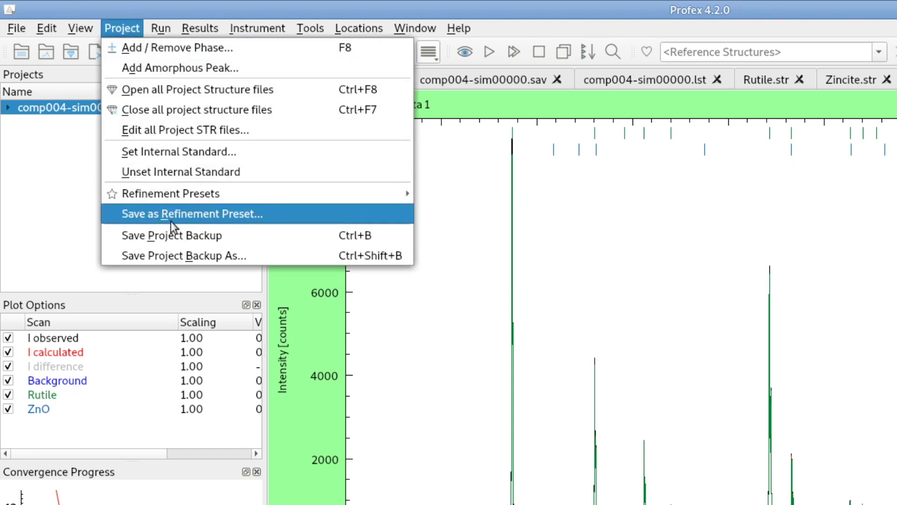
left_click(206, 216)
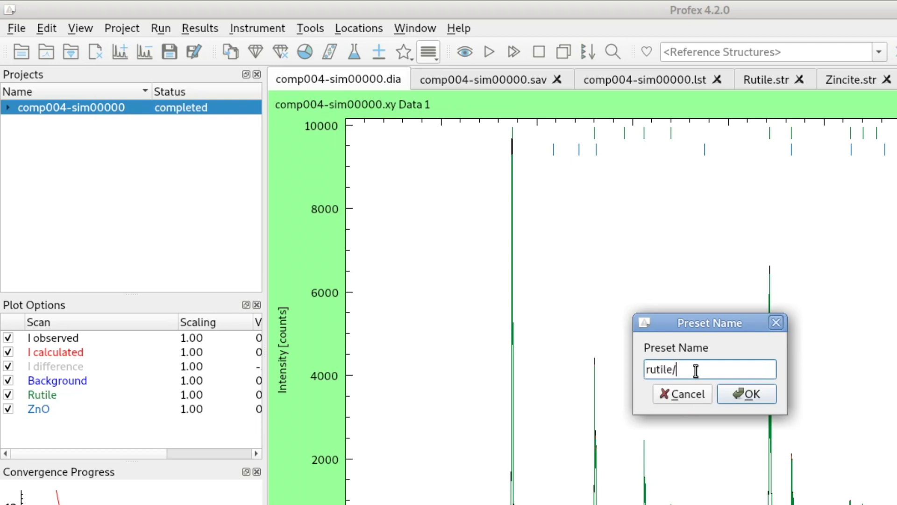
key("Return")
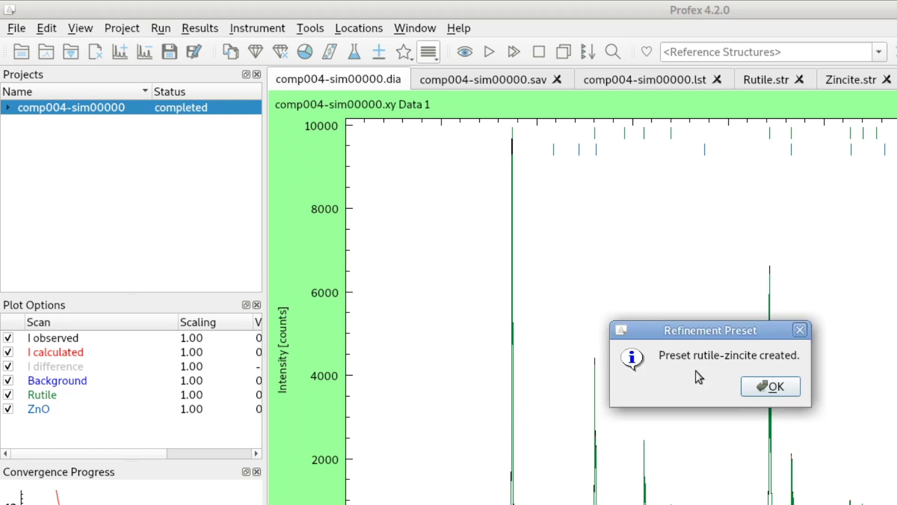
left_click(785, 386)
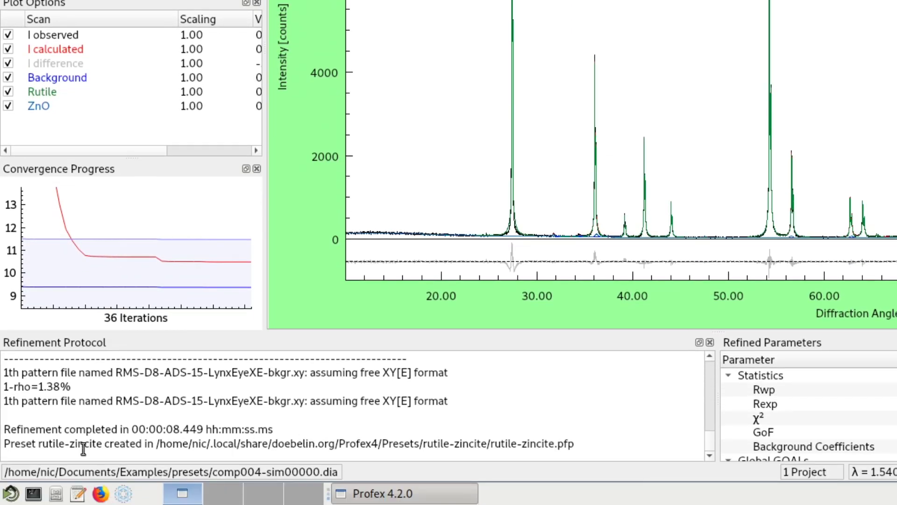
left_click_drag(6, 444, 627, 448)
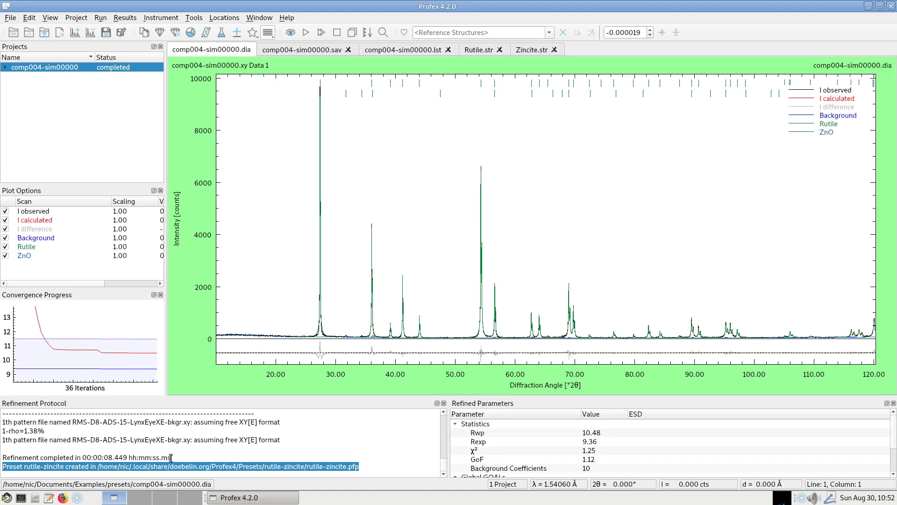
left_click(195, 461)
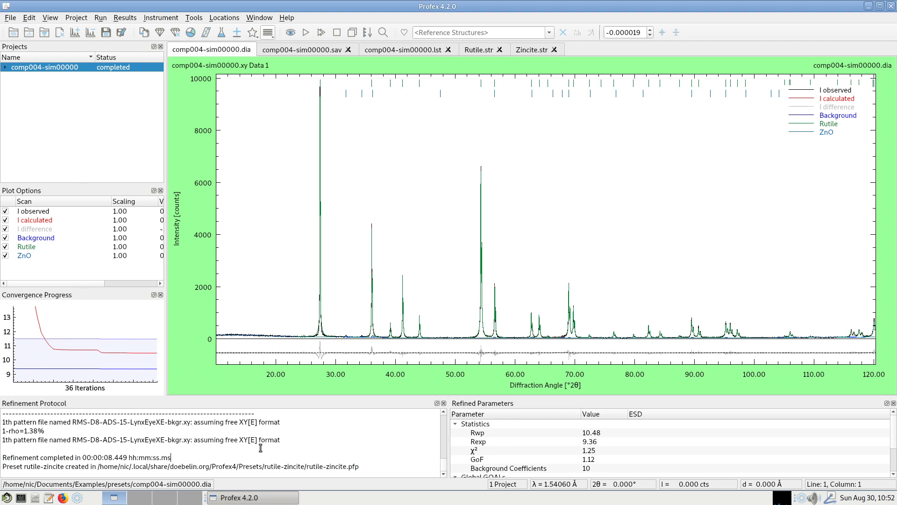
Close the current project and open the raw scan comp004-sim00001.xy
left_click(59, 33)
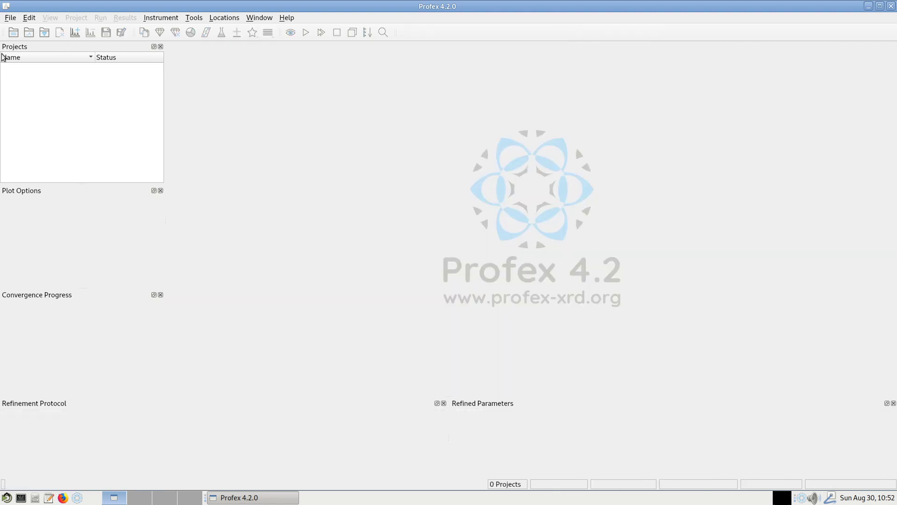
left_click(30, 32)
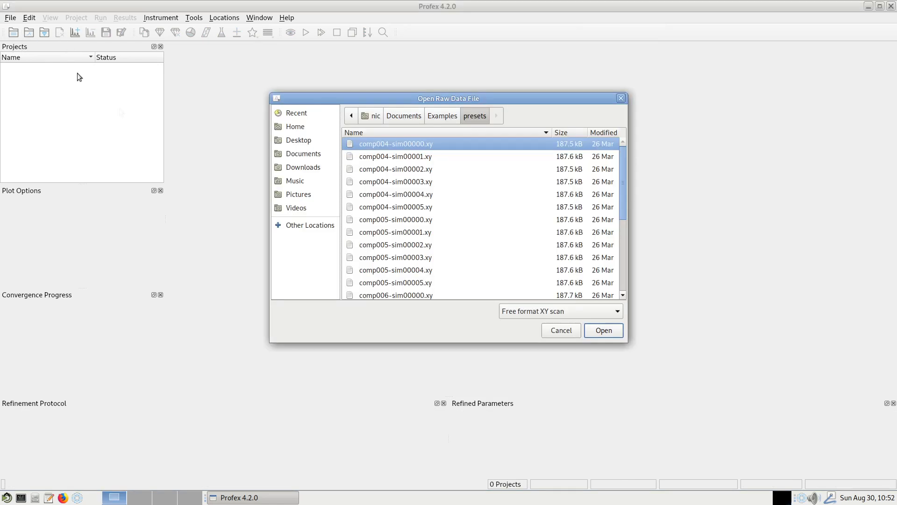
double_click(413, 157)
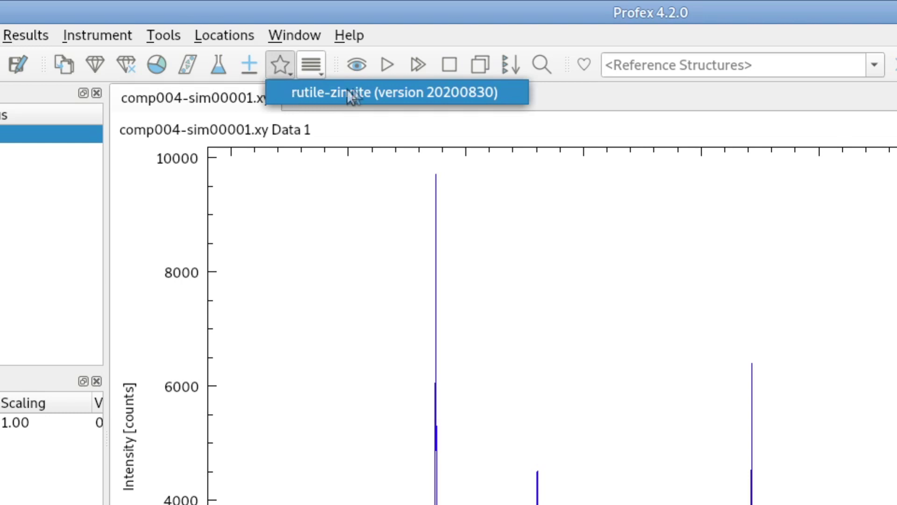
Apply the rutile-zincite preset to comp004-sim00001 and run its refinement
left_click(380, 91)
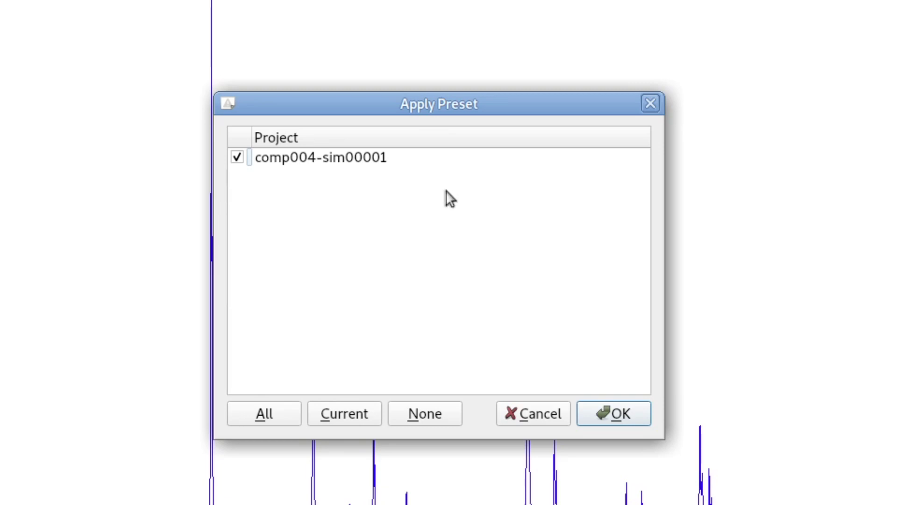
left_click(611, 416)
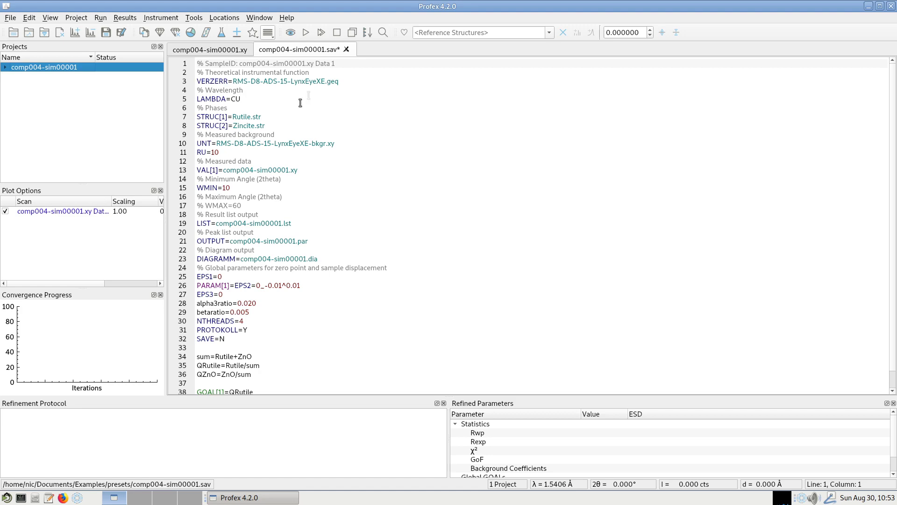
left_click(306, 34)
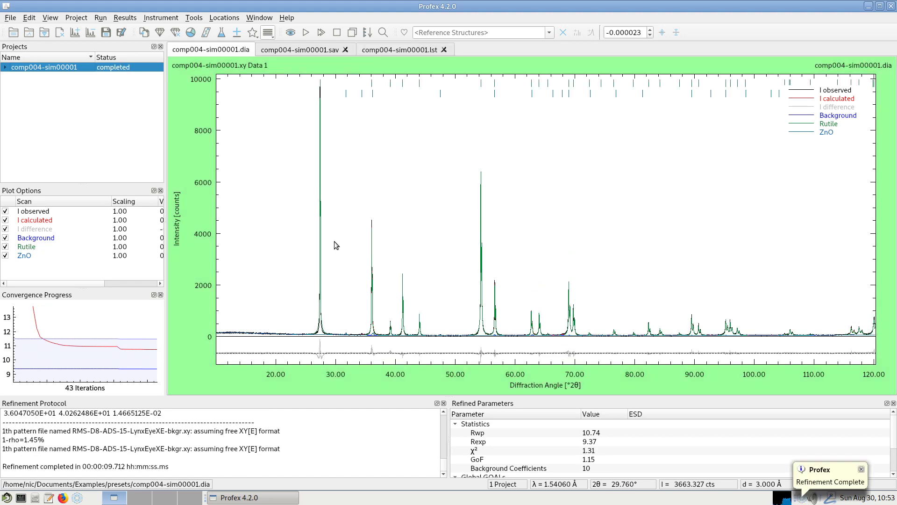
Close the current project and open all raw scans from comp004-sim00002.xy through comp007-sim00005.xy
left_click(62, 32)
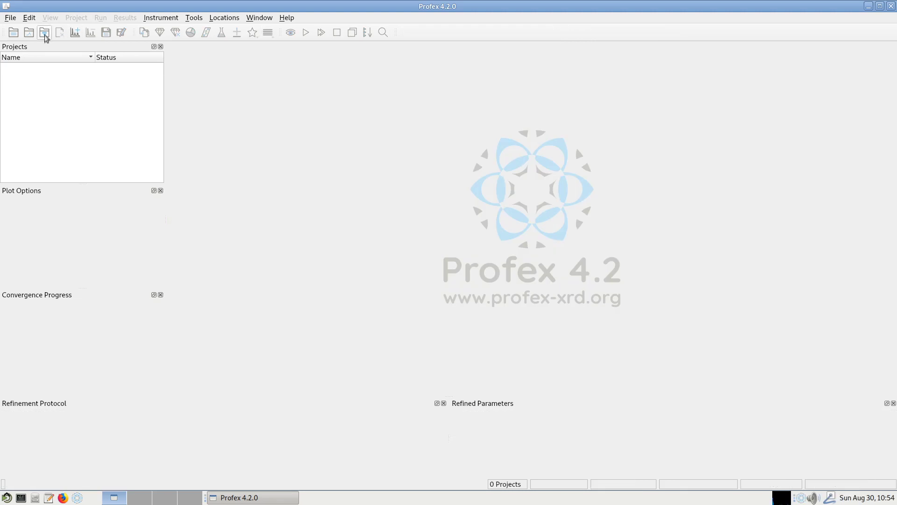
left_click(45, 33)
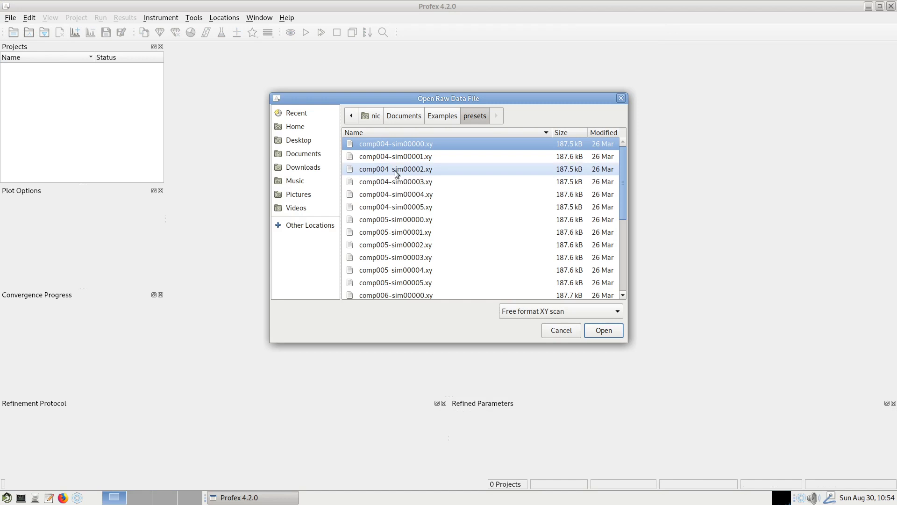
scroll(411, 227, "down", 5)
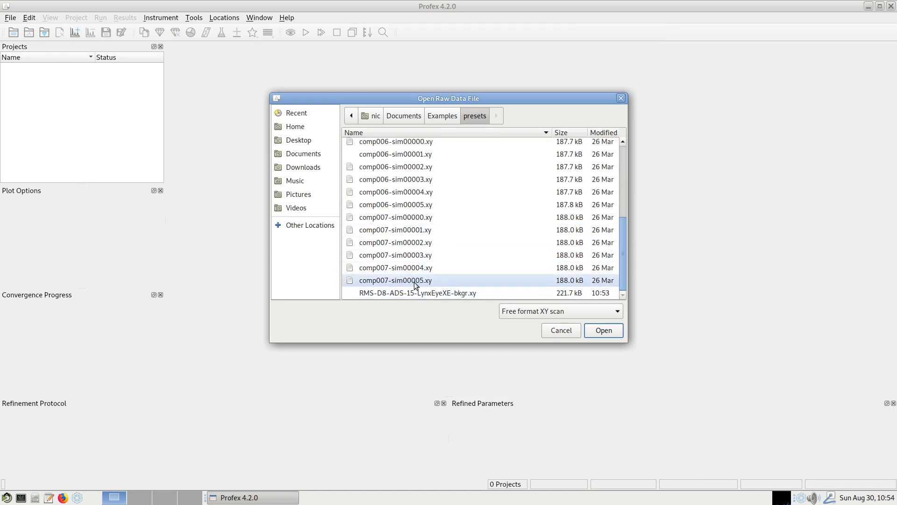
left_click(415, 282, "shift")
left_click(603, 331)
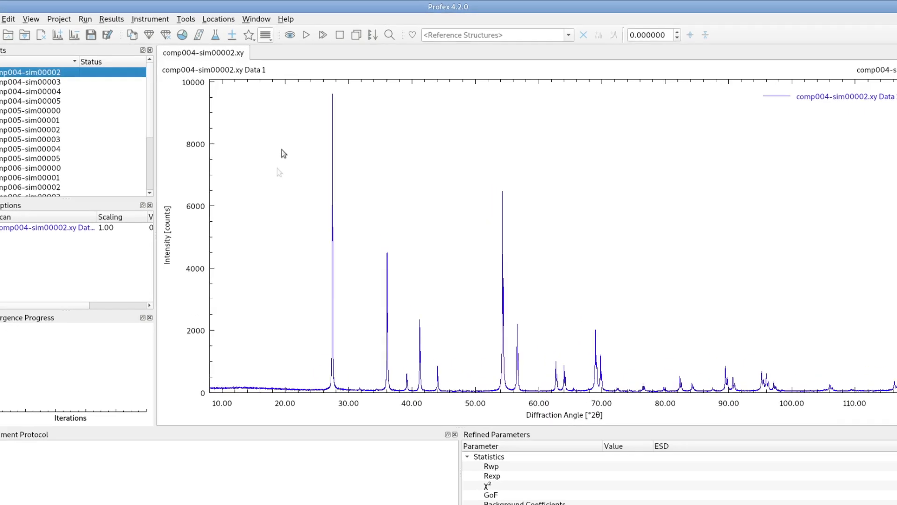
Apply the rutile-zincite preset to all open projects and start a batch refinement of all of them
left_click(223, 56)
left_click(255, 74)
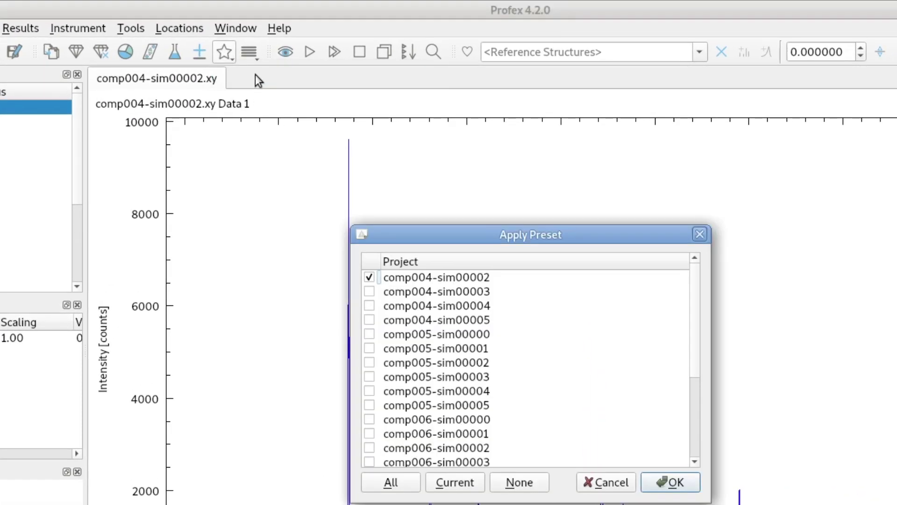
left_click(402, 486)
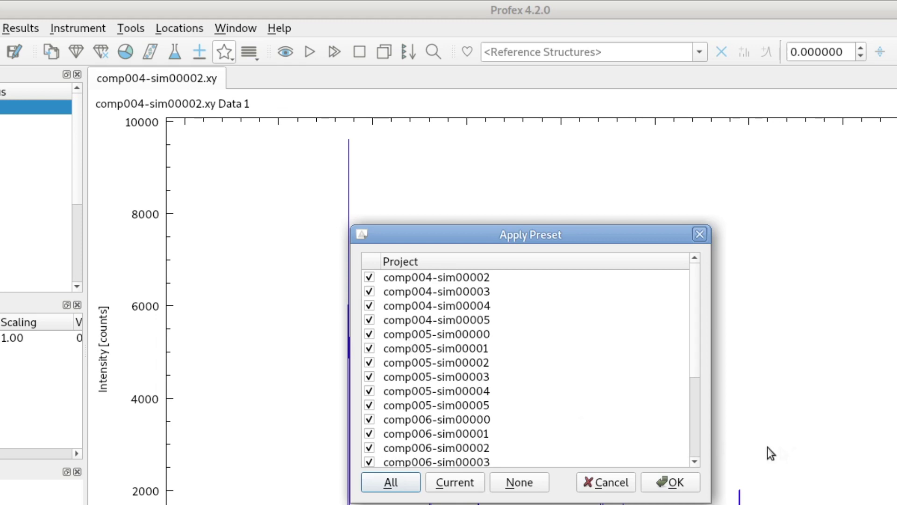
left_click(675, 490)
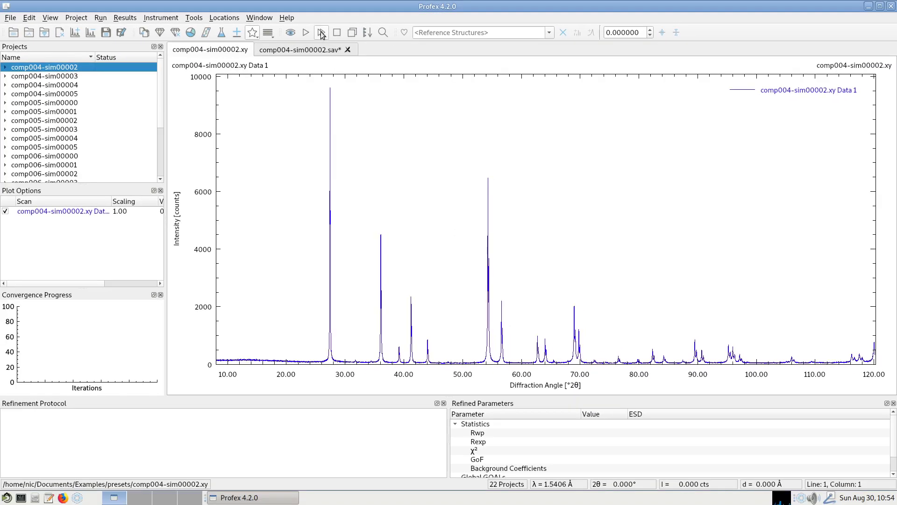
left_click(322, 33)
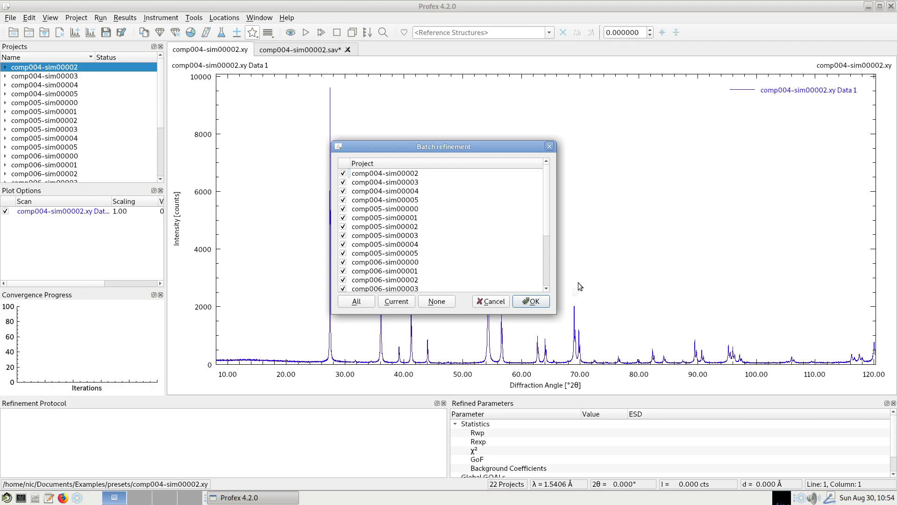
left_click(539, 303)
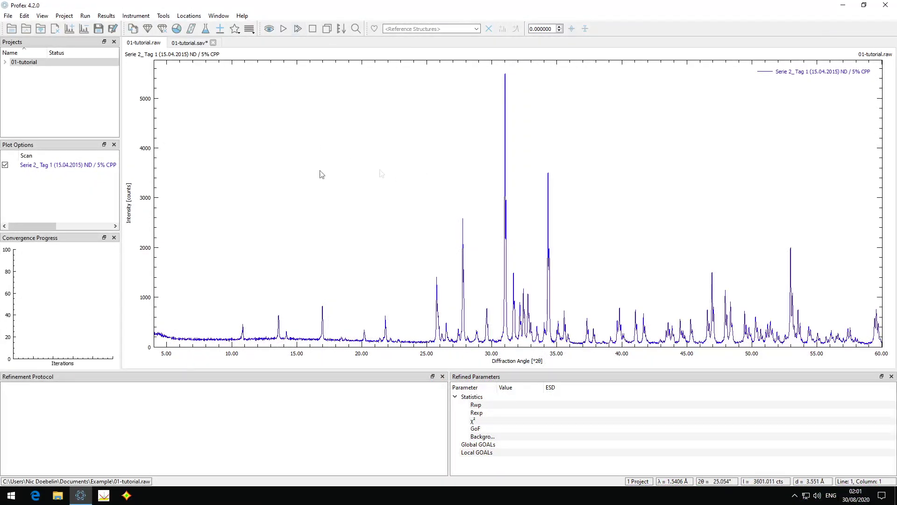
Try to save the 01-tutorial project as a refinement preset named test
left_click(42, 16)
left_click(42, 16)
left_click(42, 16)
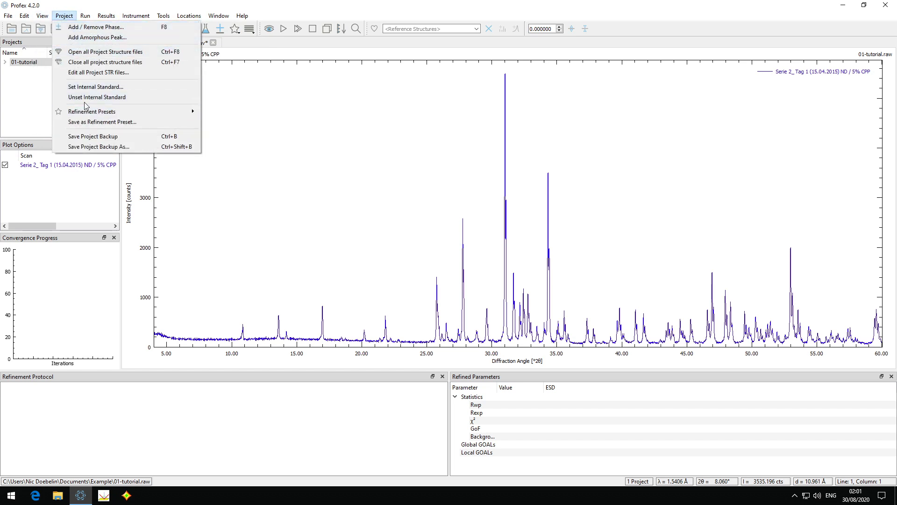
left_click(90, 122)
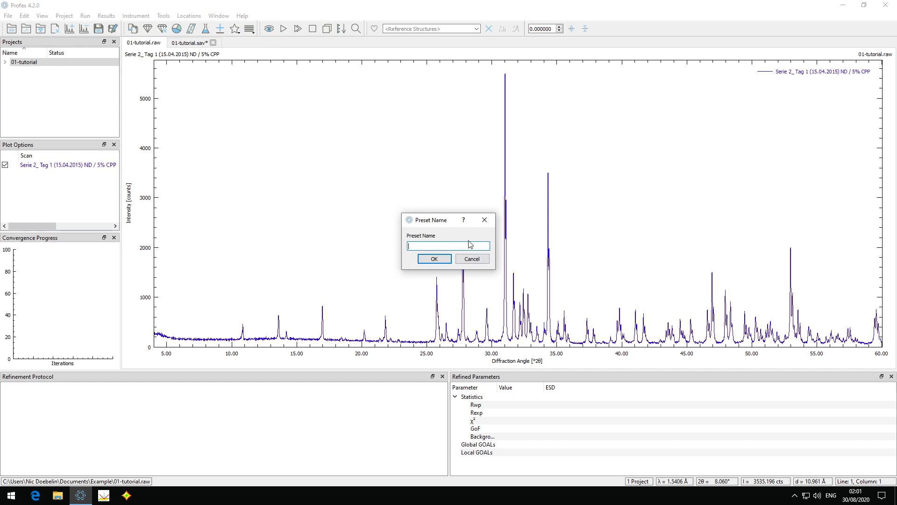
key("Return")
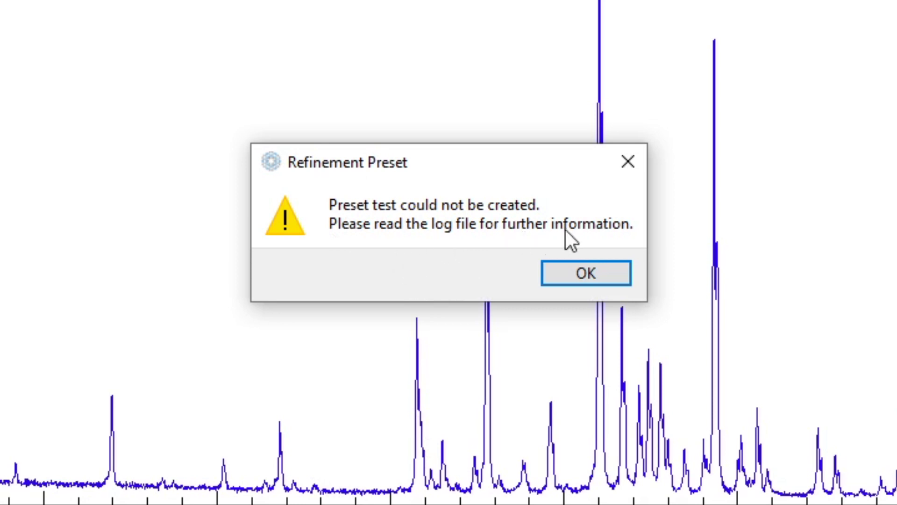
left_click(587, 272)
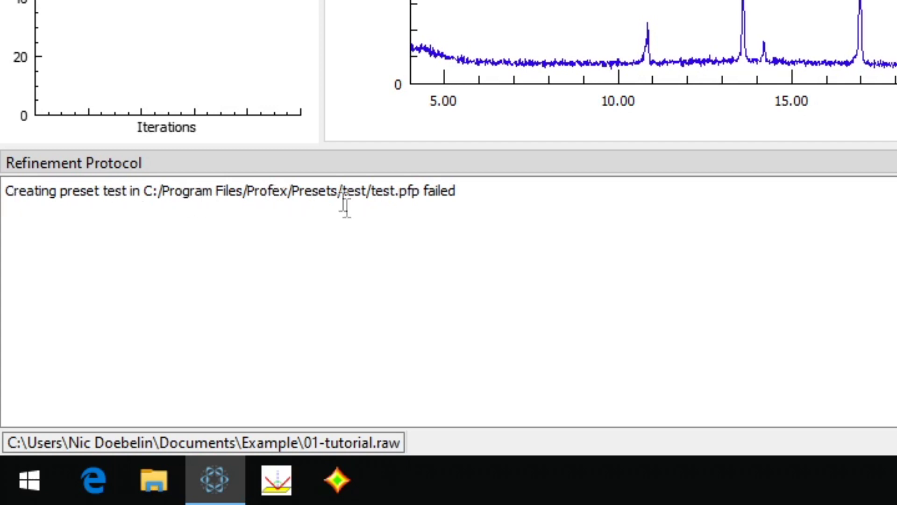
Examine the preset repository path in the refinement protocol message about creating the test preset
left_click(527, 190)
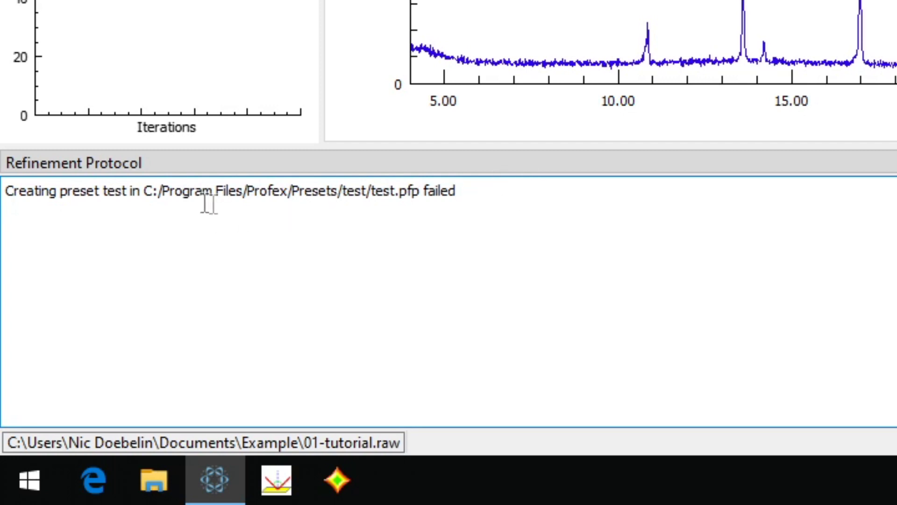
left_click_drag(145, 190, 338, 190)
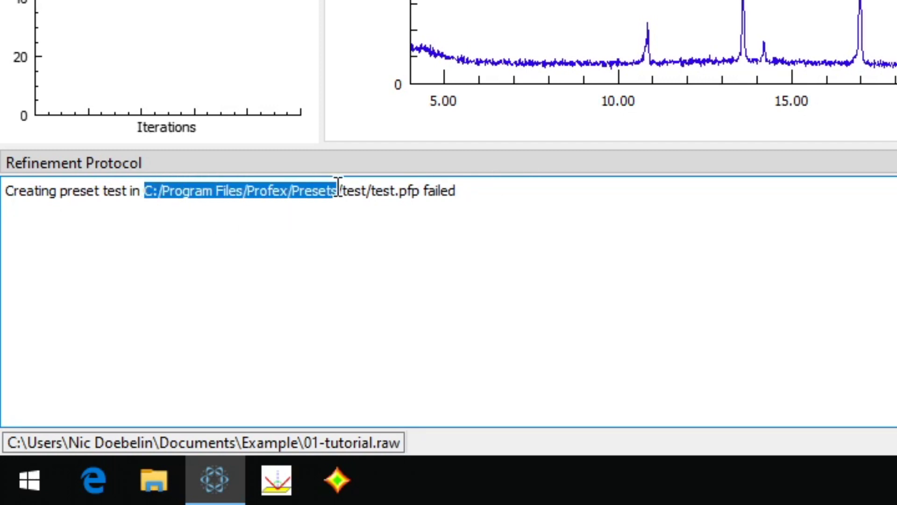
left_click(312, 274)
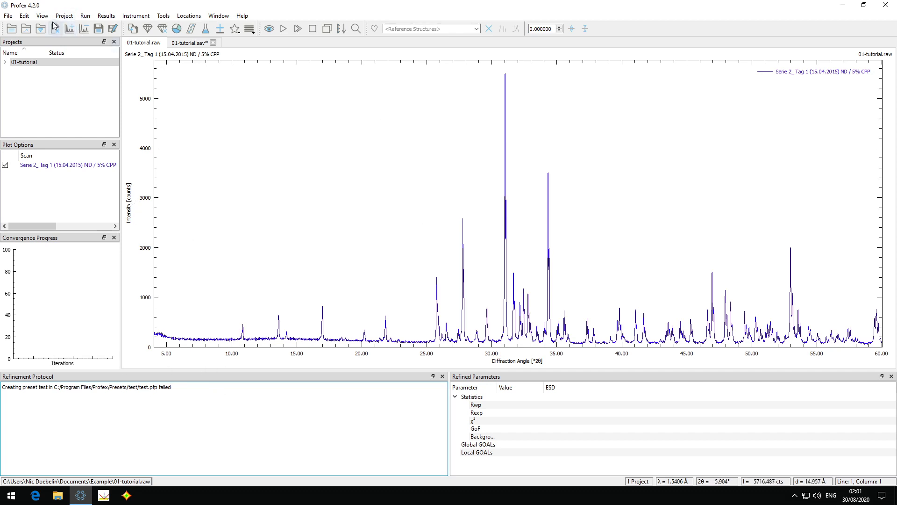
Open the BGMN repositories preferences and start adding a directory to the presets repositories
left_click(23, 19)
left_click(75, 138)
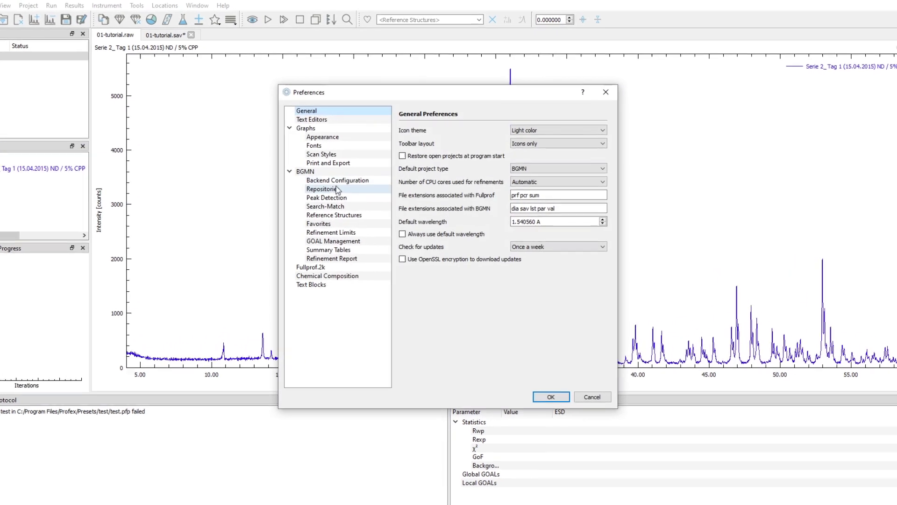
left_click(333, 189)
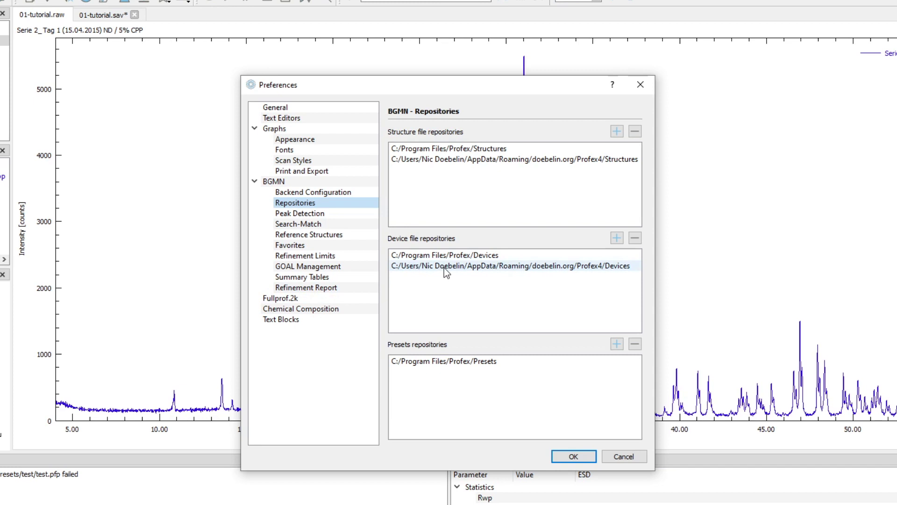
left_click(617, 344)
left_click_drag(571, 108, 739, 42)
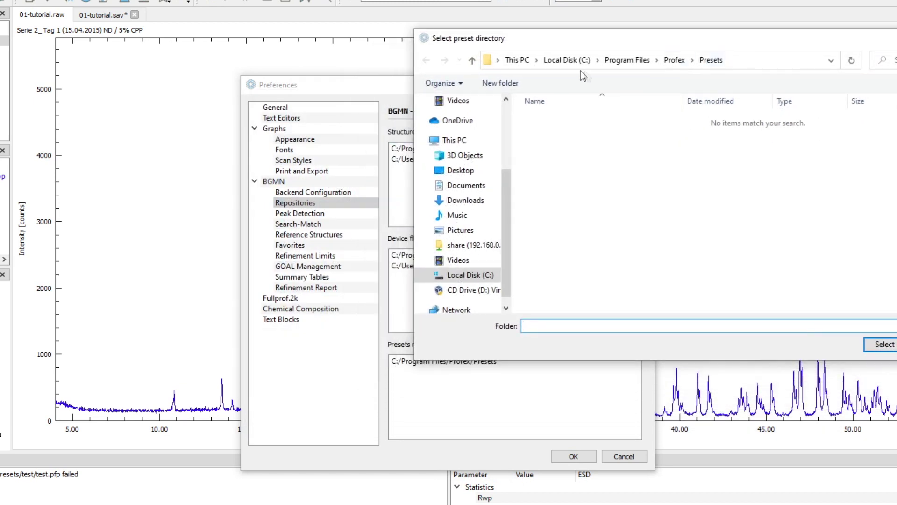
Browse from Local Disk (C:) to the user's profile folder in Users and enter its hidden AppData folder
left_click(560, 64)
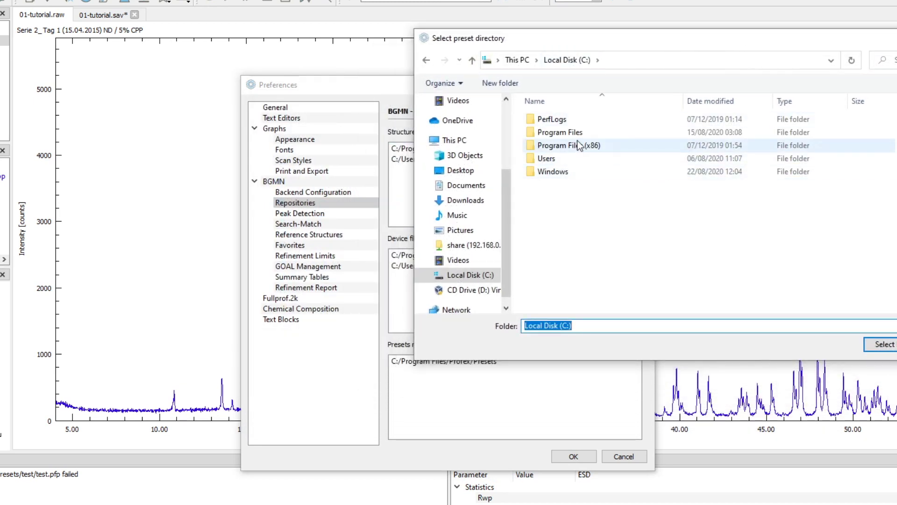
double_click(571, 158)
left_click(567, 119)
double_click(567, 120)
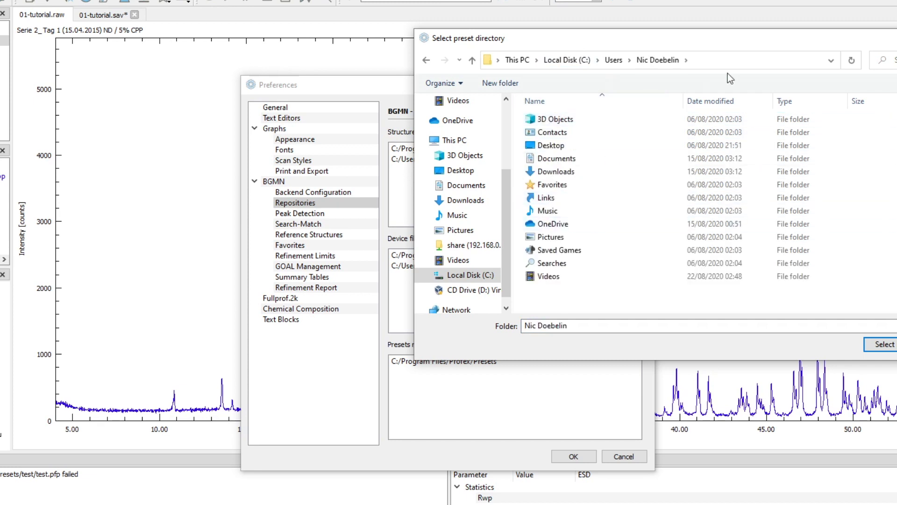
left_click(733, 57)
left_click(734, 60)
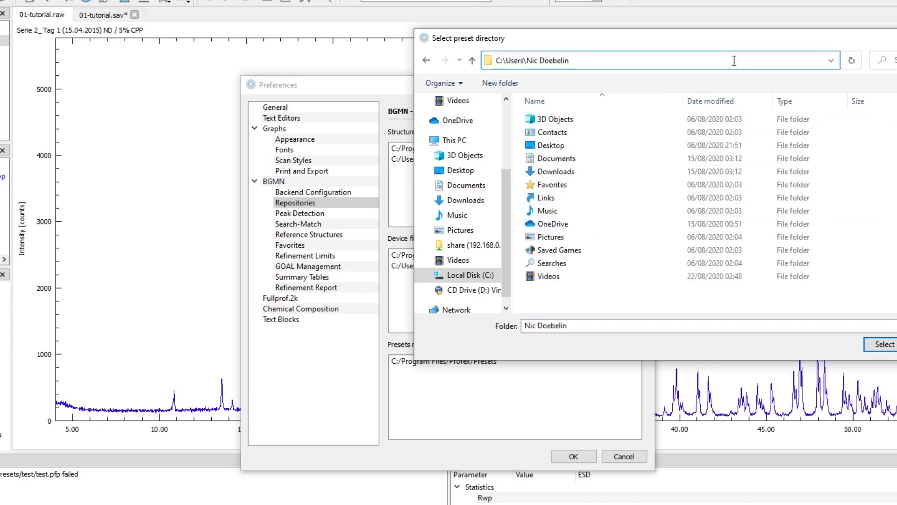
type("\\")
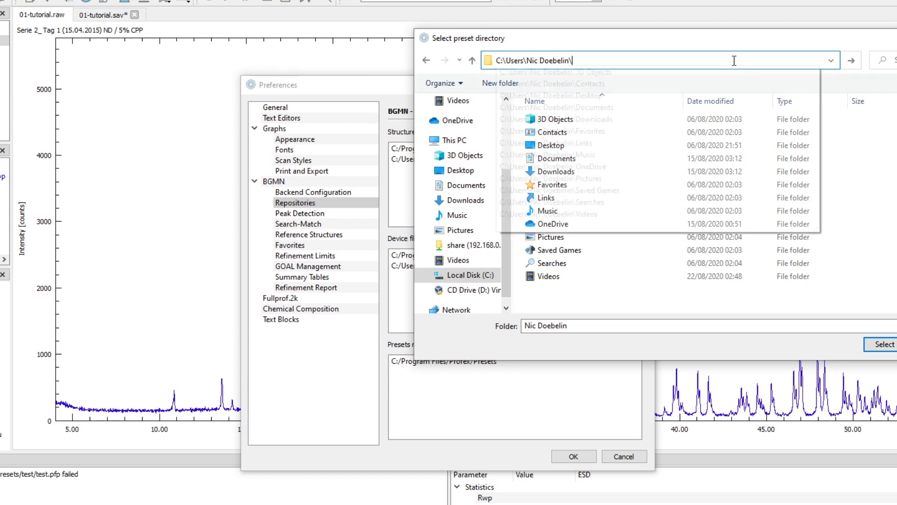
type("AppData")
key("Return")
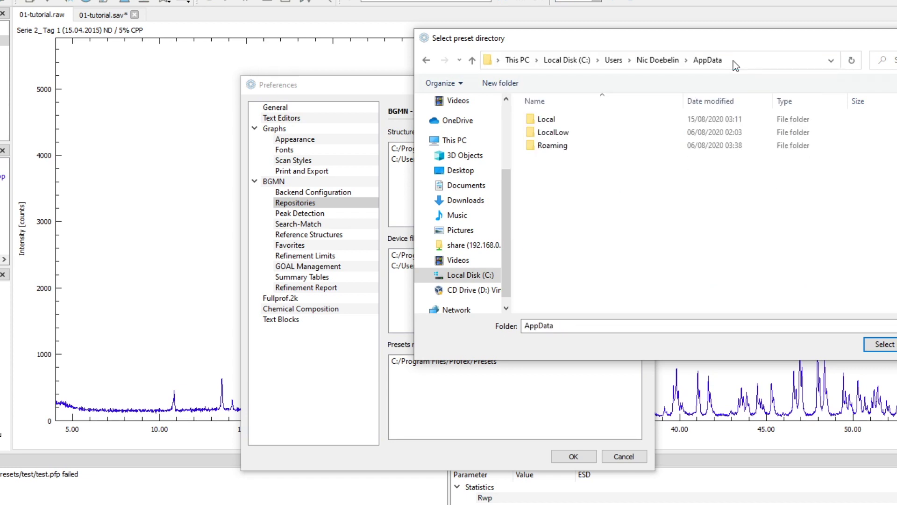
Add the Profex4/Presets folder under AppData/Roaming as a presets repository and accept the preferences
double_click(560, 146)
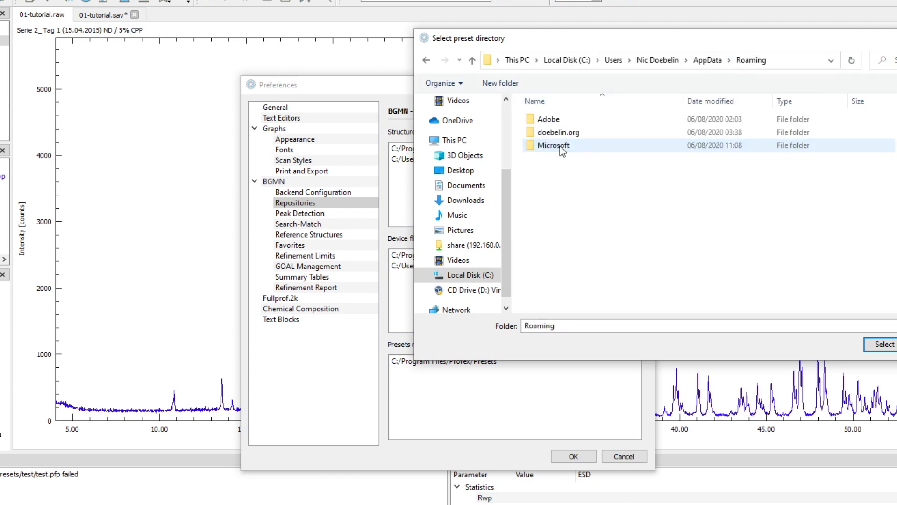
double_click(552, 133)
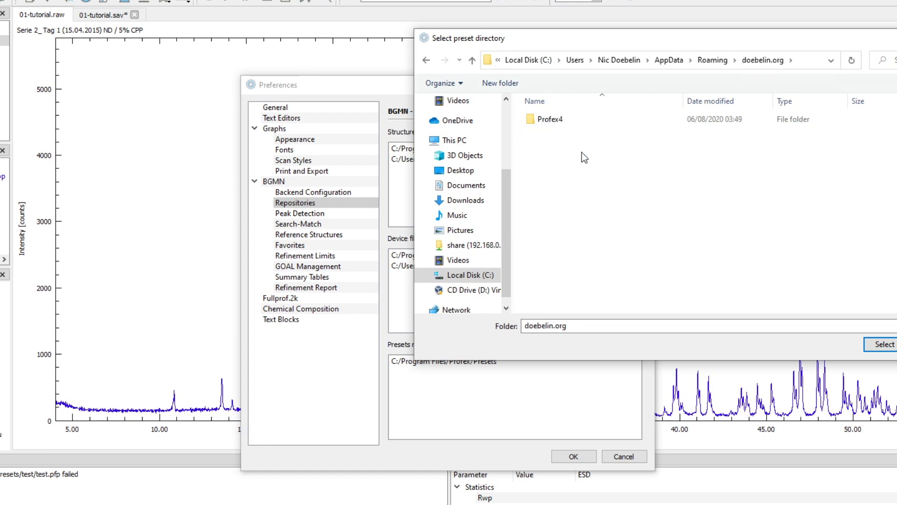
double_click(559, 121)
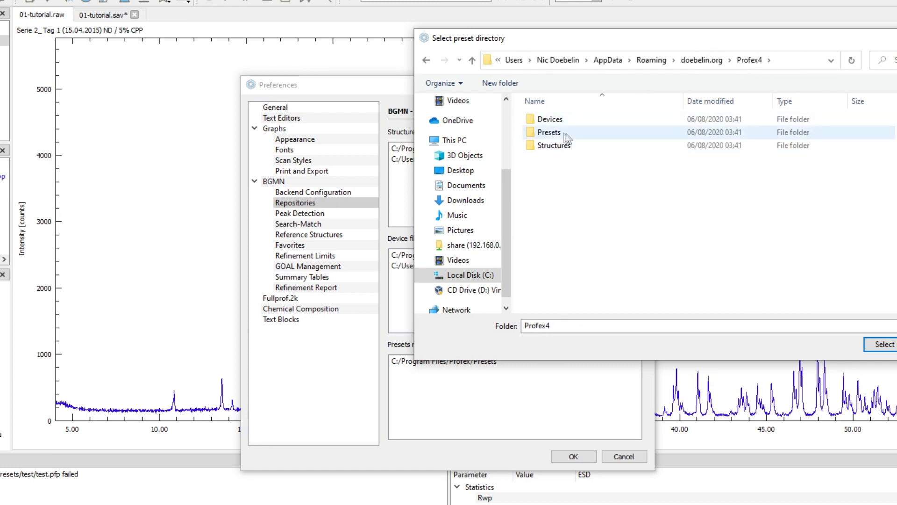
double_click(558, 133)
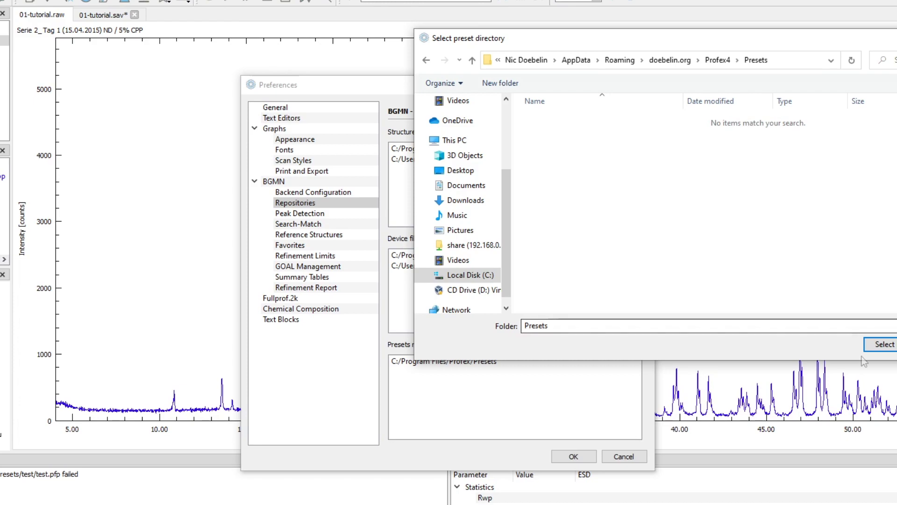
left_click(884, 344)
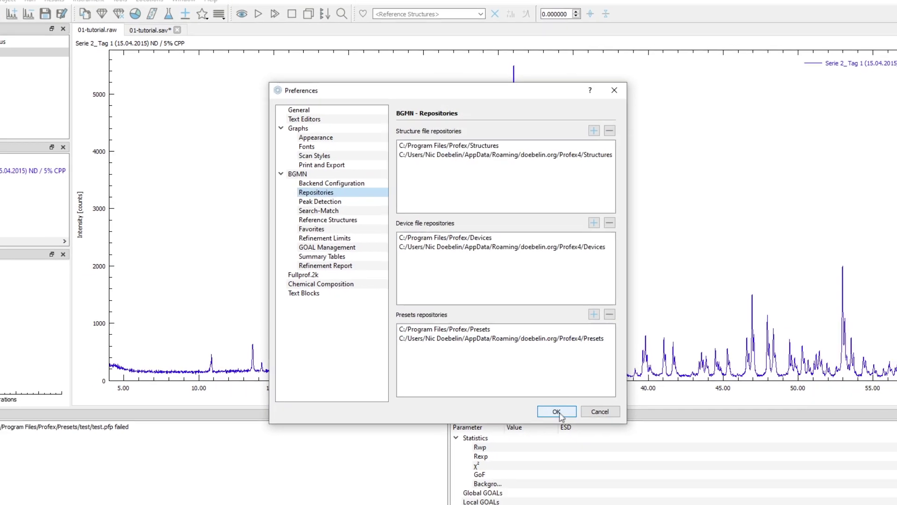
left_click(557, 412)
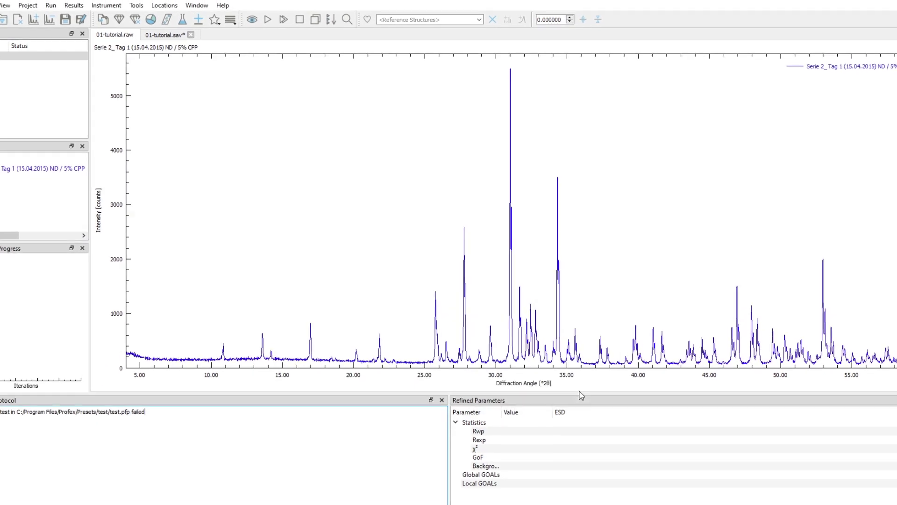
Save the 01-tutorial project as a refinement preset named test
left_click(64, 15)
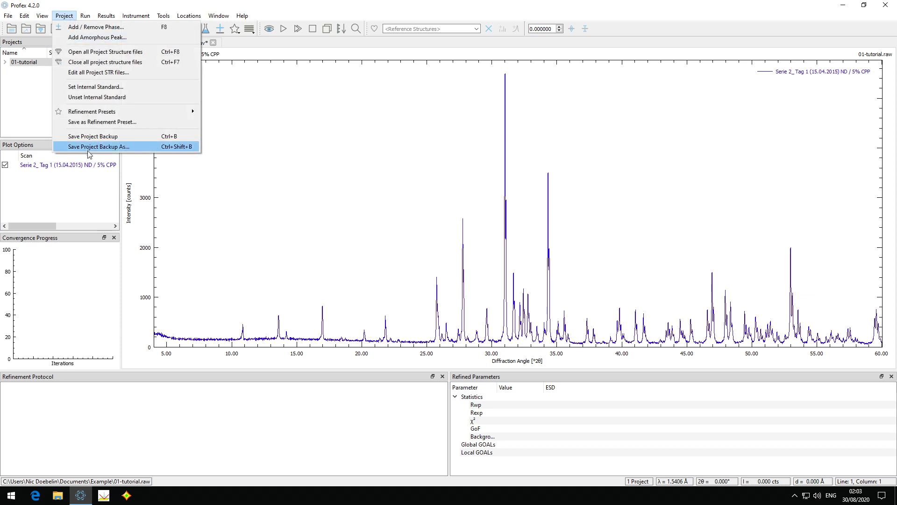
left_click(89, 123)
type("test")
key("Return")
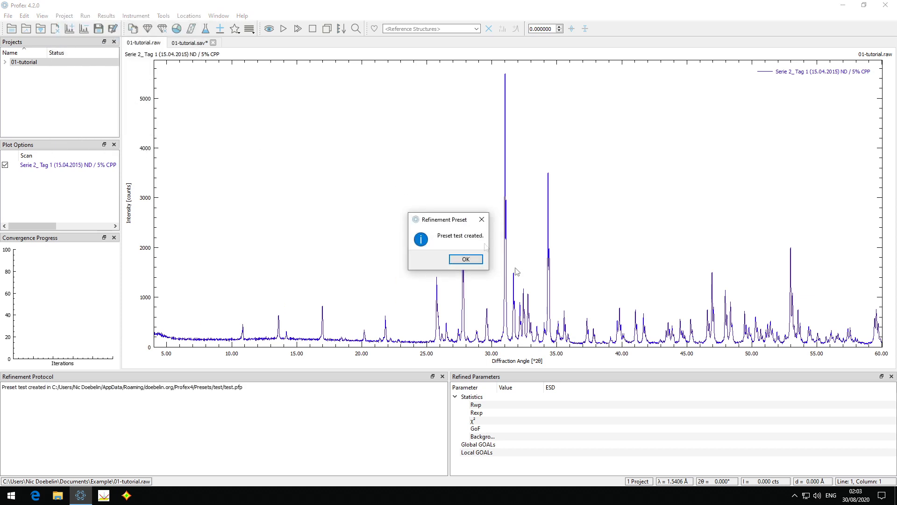
left_click(465, 259)
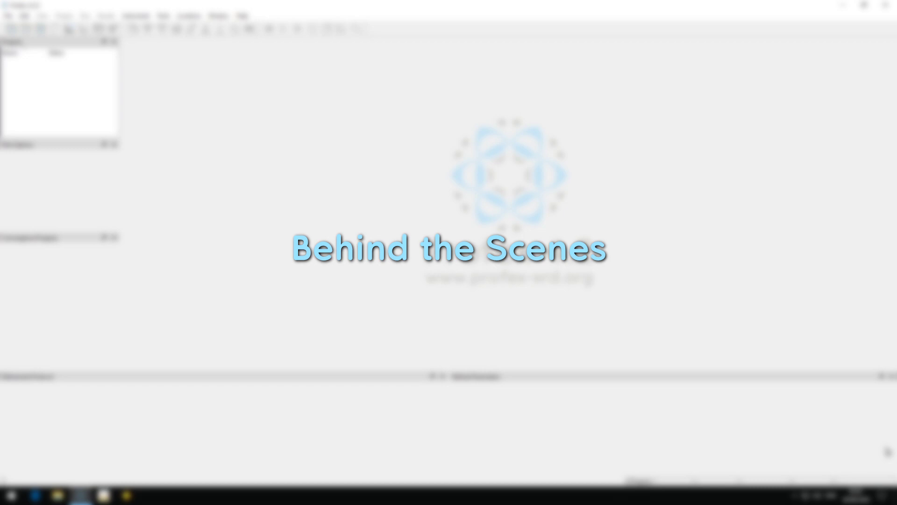
Open the preset repository in the user's AppData folder and go into the test preset's folder
left_click(198, 16)
mouse_move(217, 62)
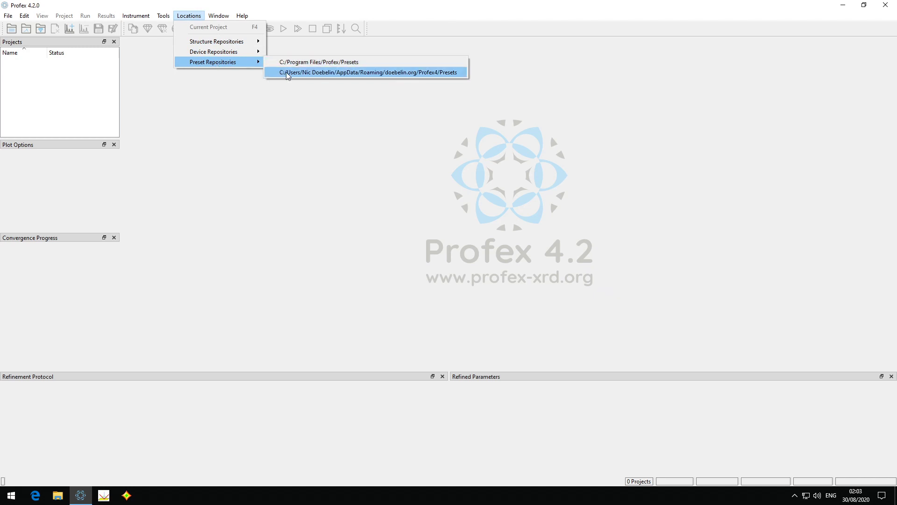
left_click(287, 75)
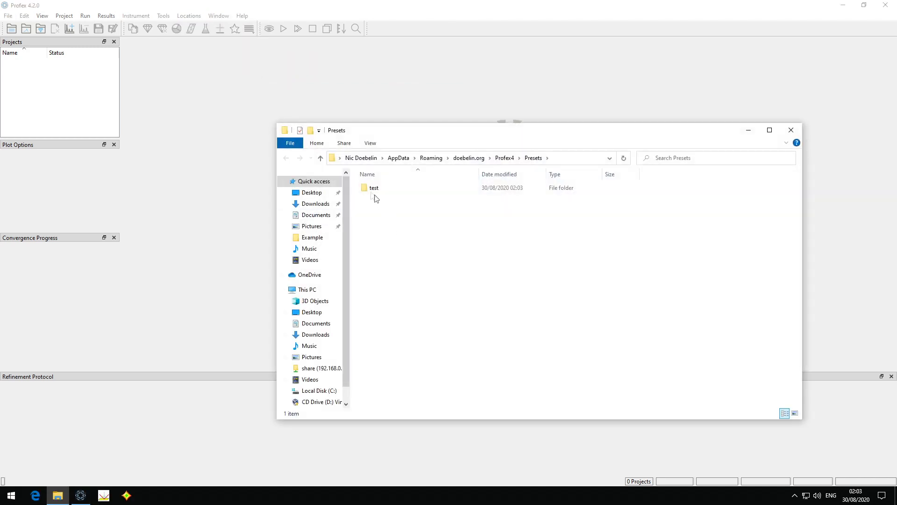
double_click(369, 189)
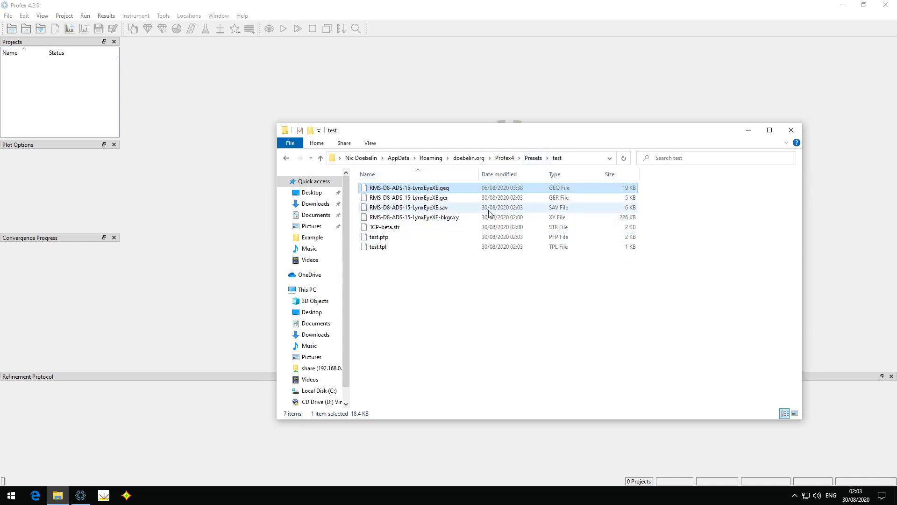
Examine the background file, the TCP-beta.str structure file and the test.tpl template in the test folder
left_click(445, 217)
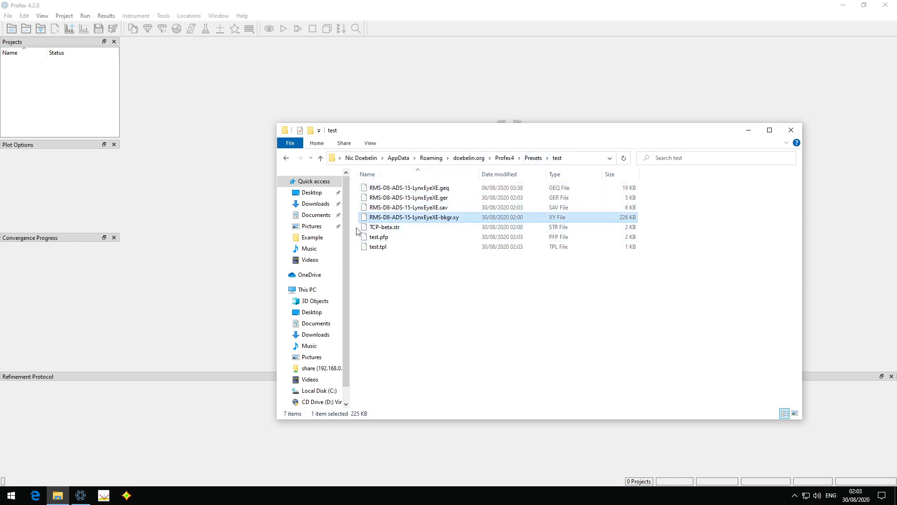
left_click(405, 228)
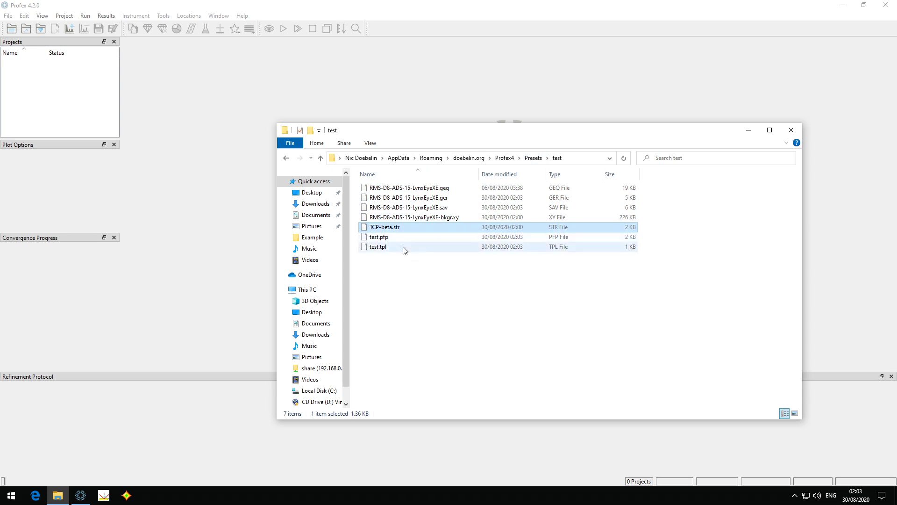
left_click(396, 247)
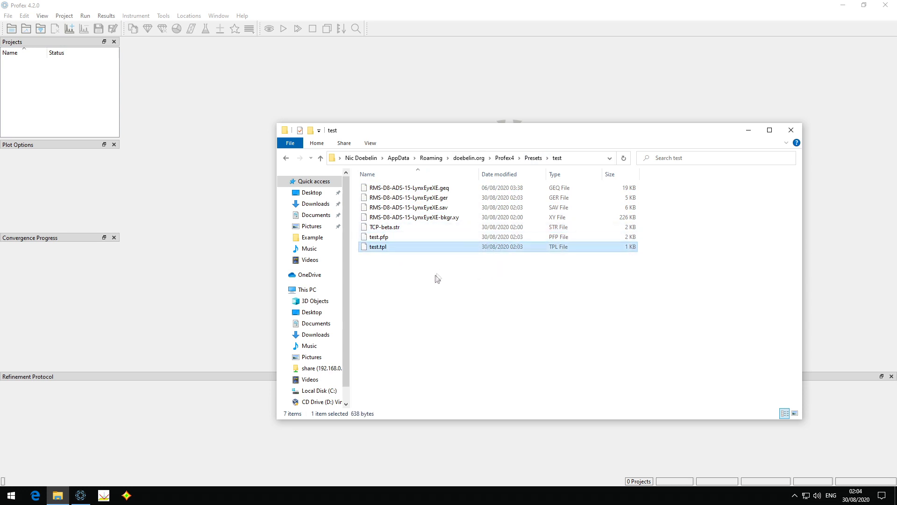
Open the preset file test.pfp in Notepad
left_click(390, 239)
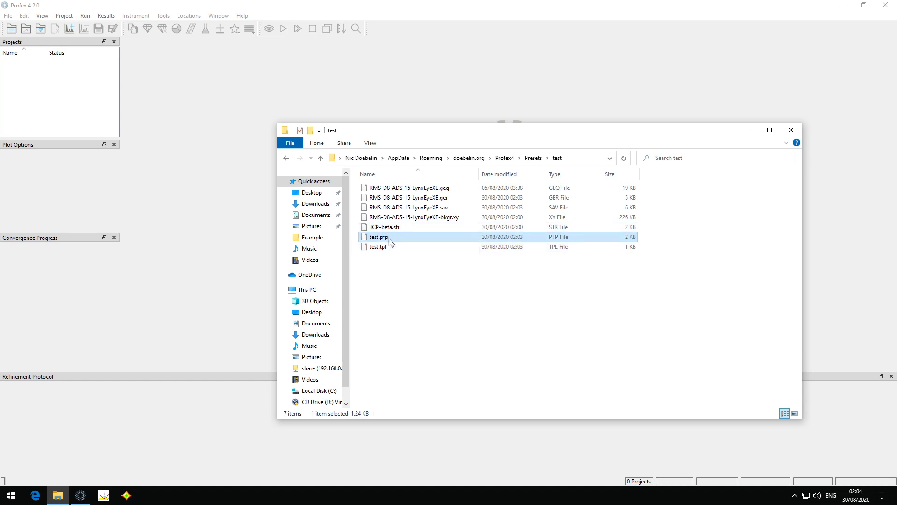
right_click(394, 241)
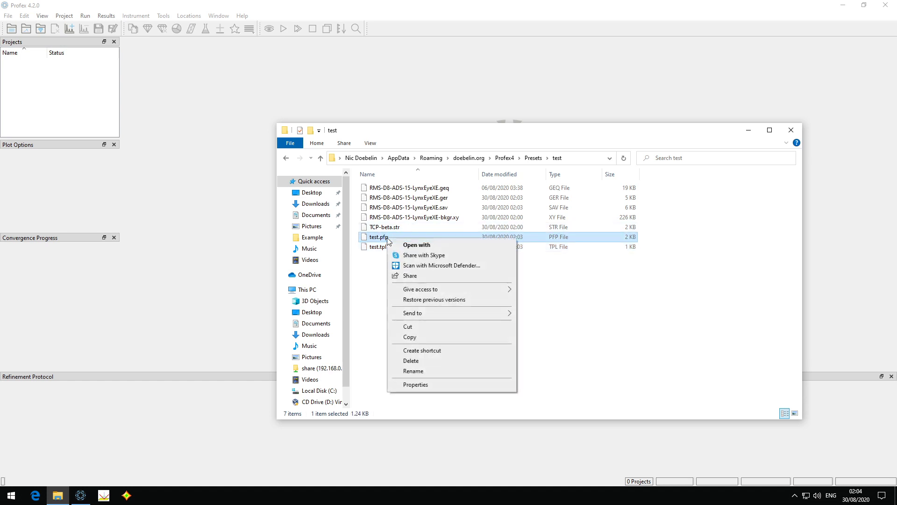
left_click(416, 245)
left_click(396, 187)
double_click(397, 229)
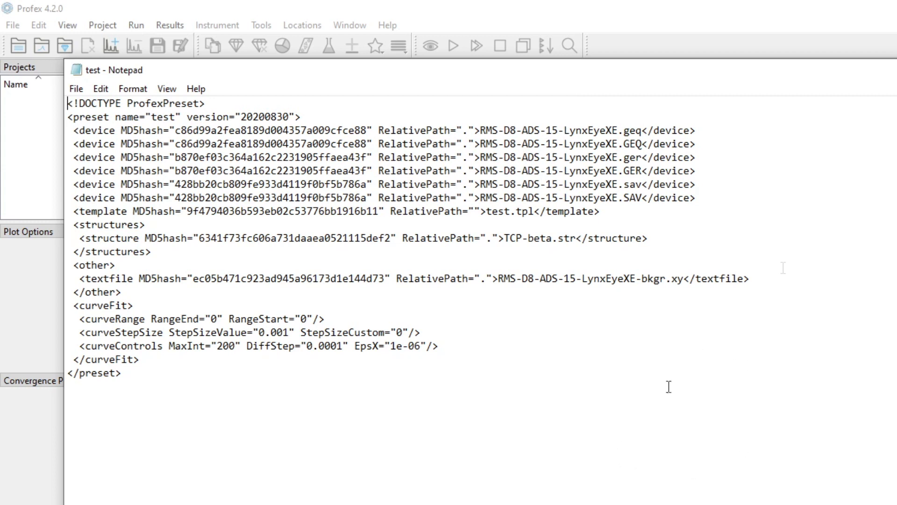
Examine the MD5 hashes and file names listed for the device and structure files in the preset
left_click_drag(121, 130, 217, 131)
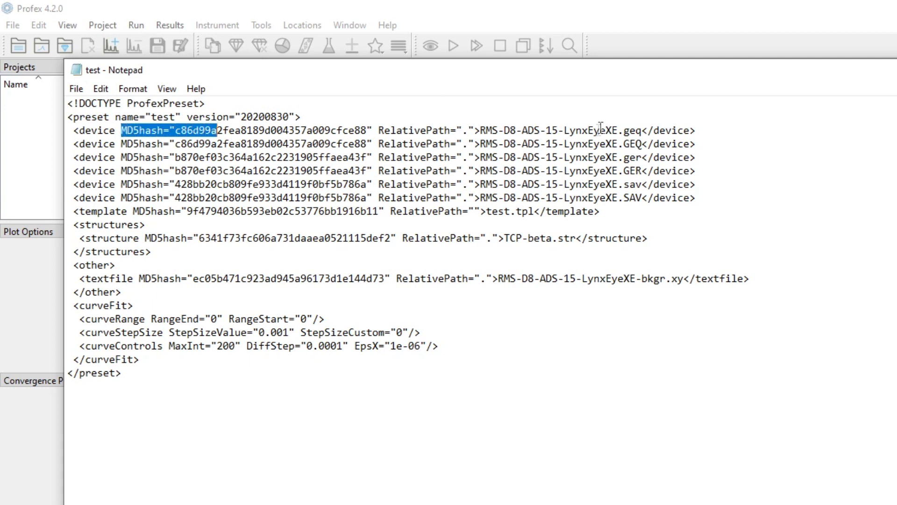
left_click_drag(564, 131, 600, 131)
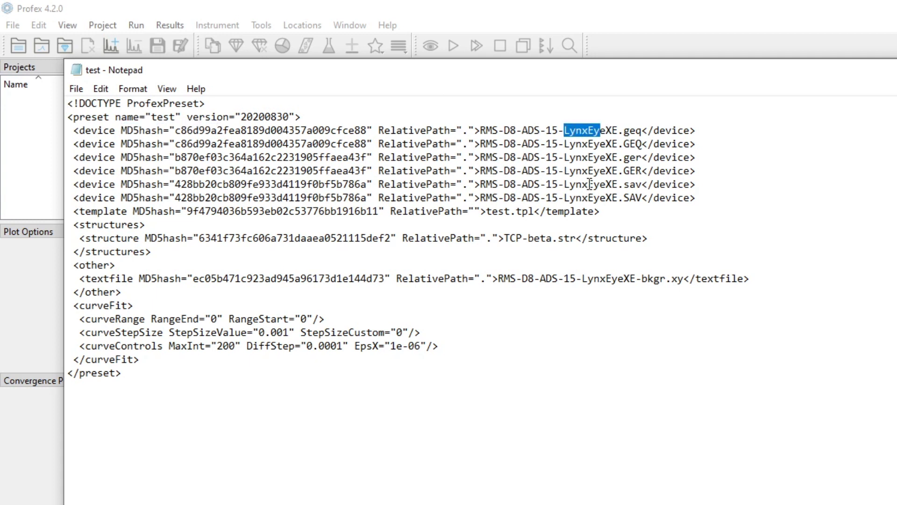
left_click_drag(509, 238, 558, 239)
left_click_drag(200, 239, 351, 239)
double_click(269, 238)
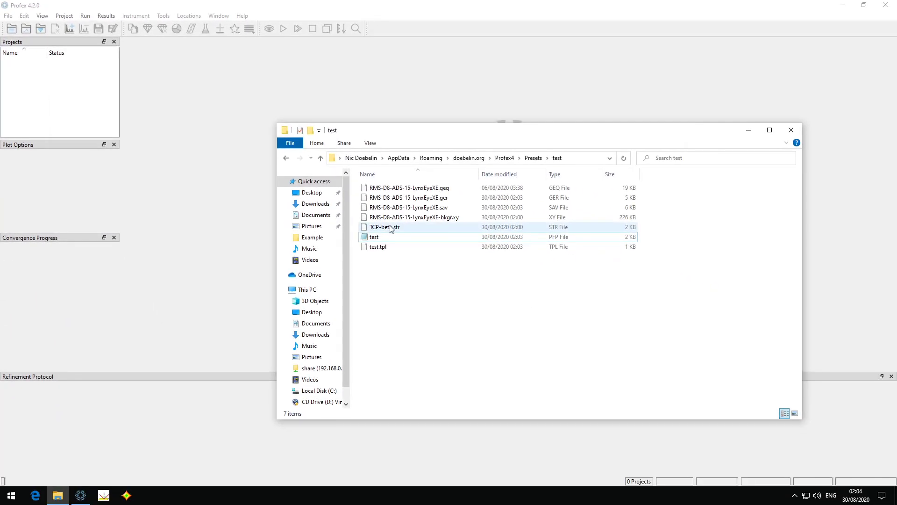
Open TCP-beta.str from the test preset folder in Profex and edit the SPHAR order of its GEWICHT parameter
left_click_drag(393, 228, 46, 105)
left_click(204, 66)
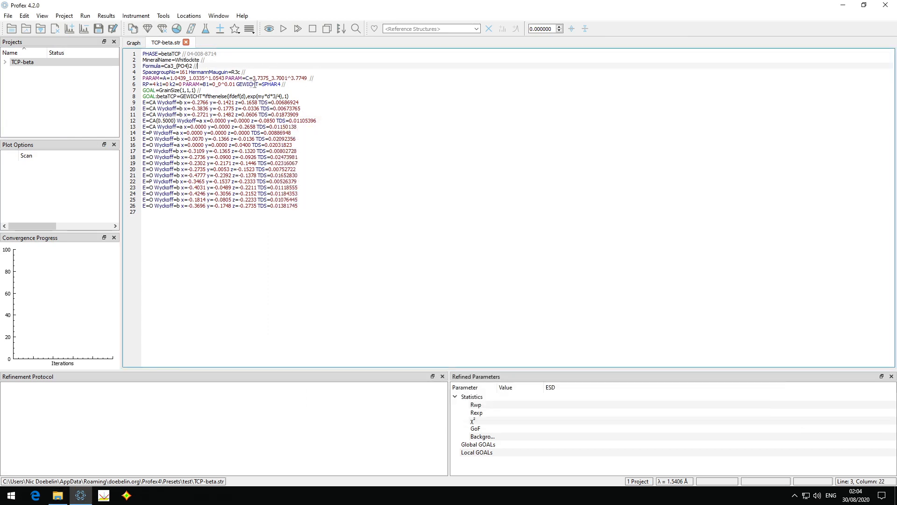
left_click_drag(279, 84, 282, 85)
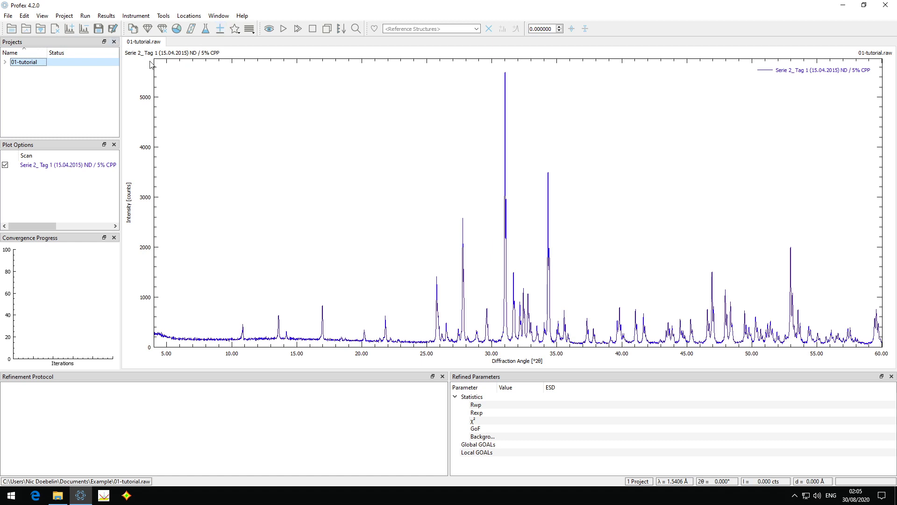
Apply the test preset to the 01-tutorial project and continue despite the modified TCP-beta.str file
left_click(235, 29)
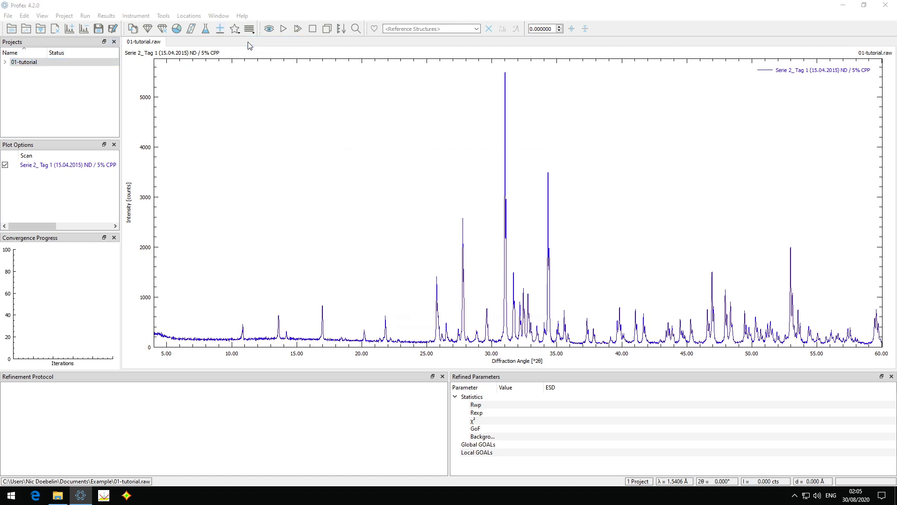
left_click(498, 318)
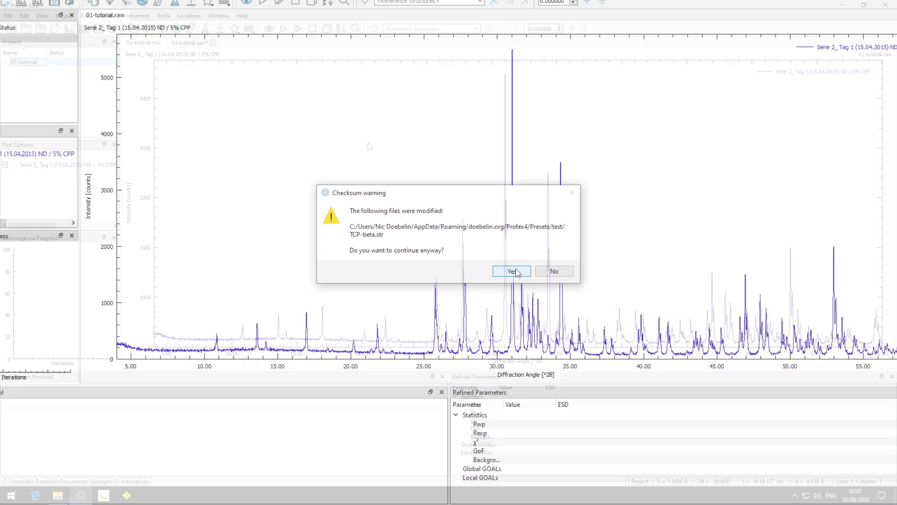
left_click(602, 296)
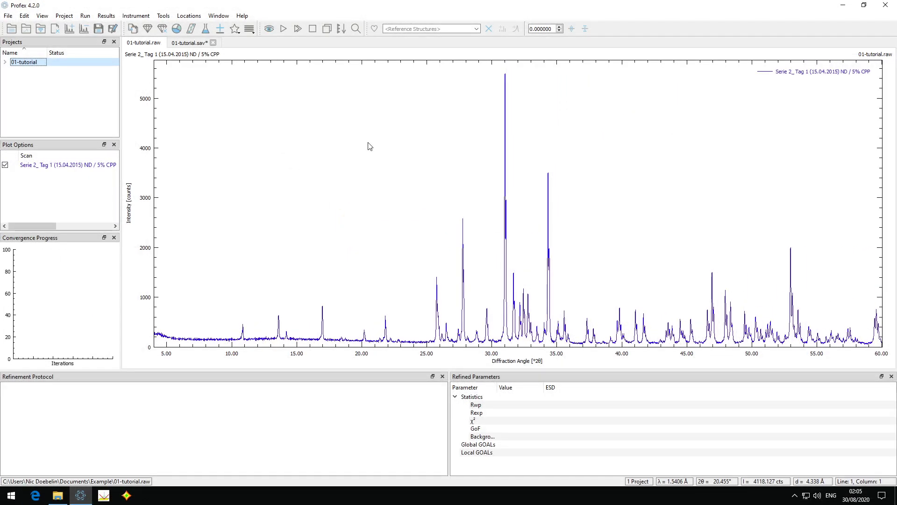